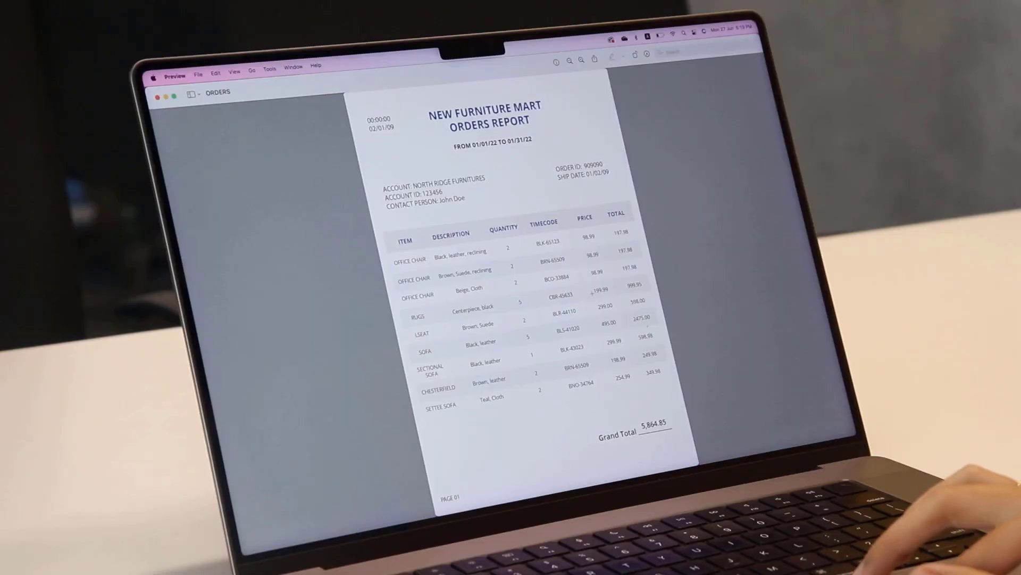
Step: Show all open windows from the full-screen furniture orders report in Preview
key(ctrl+Up)
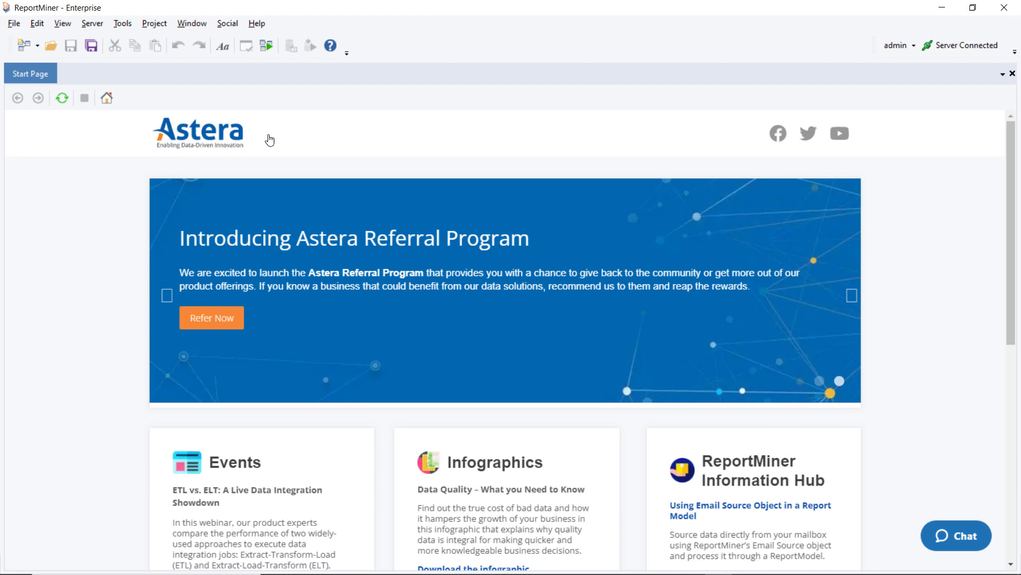
Step: Create ReportModel1 from the SampleOrders text report as its source file
click(14, 24)
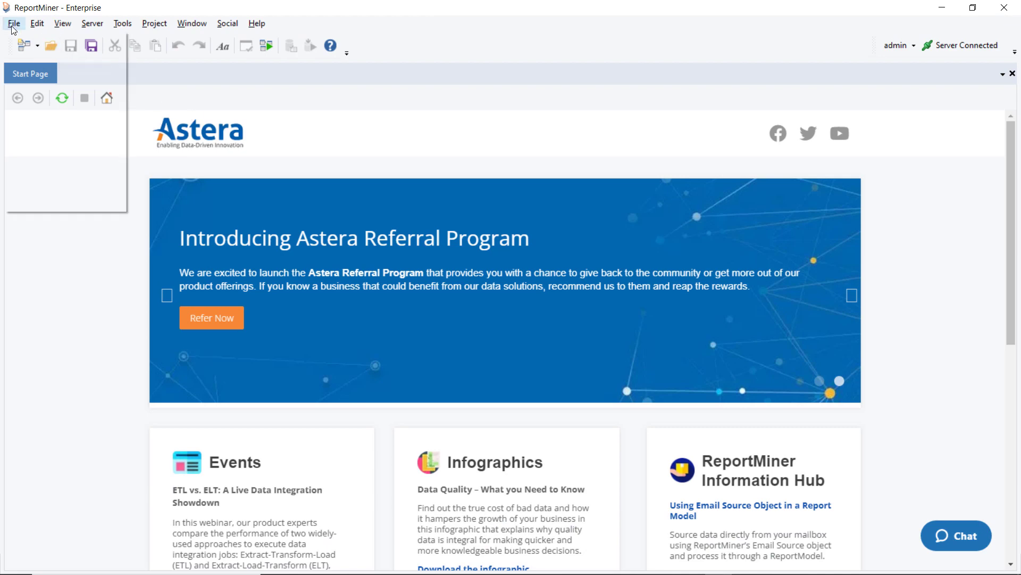
click(154, 40)
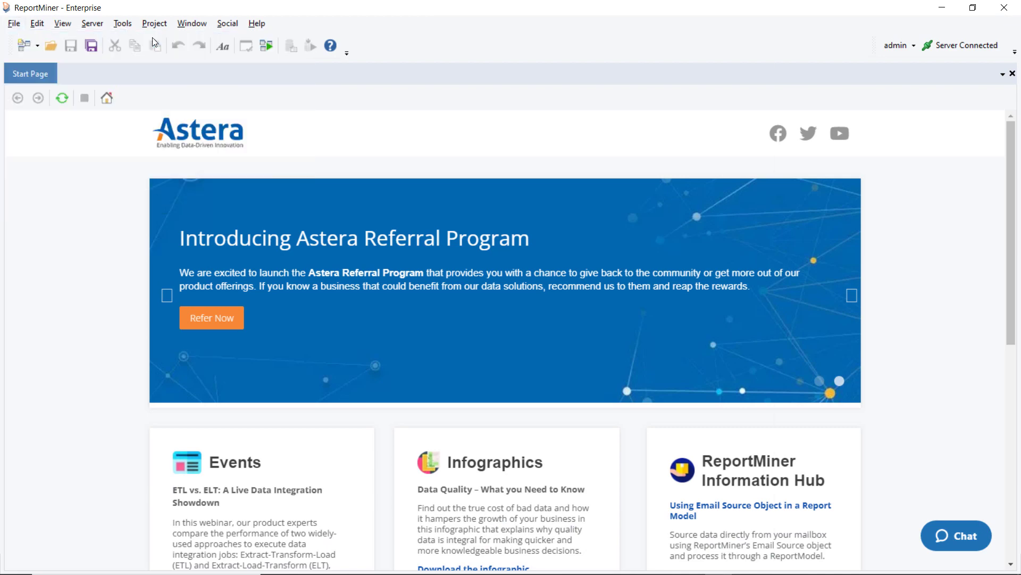
click(220, 143)
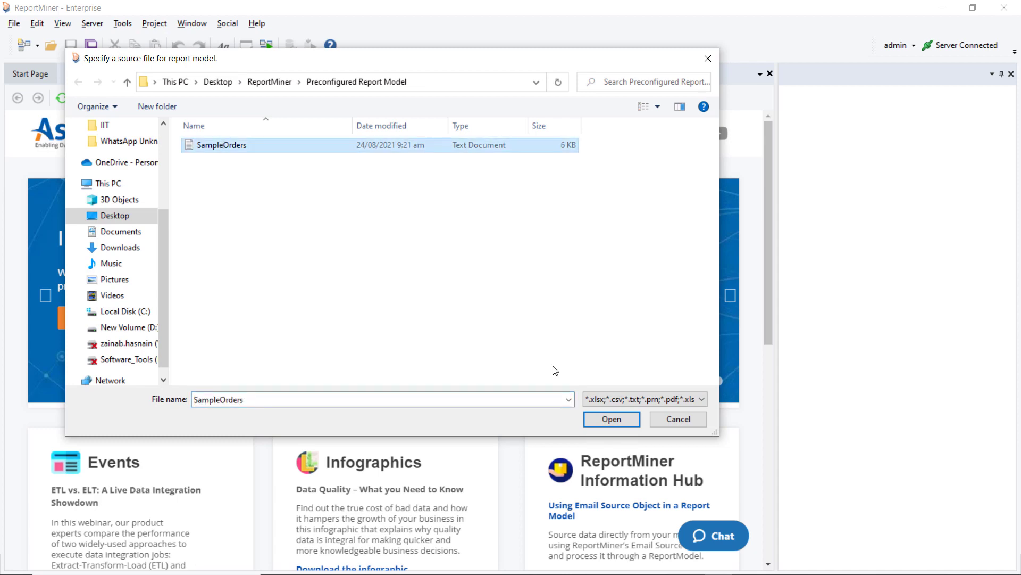
click(628, 422)
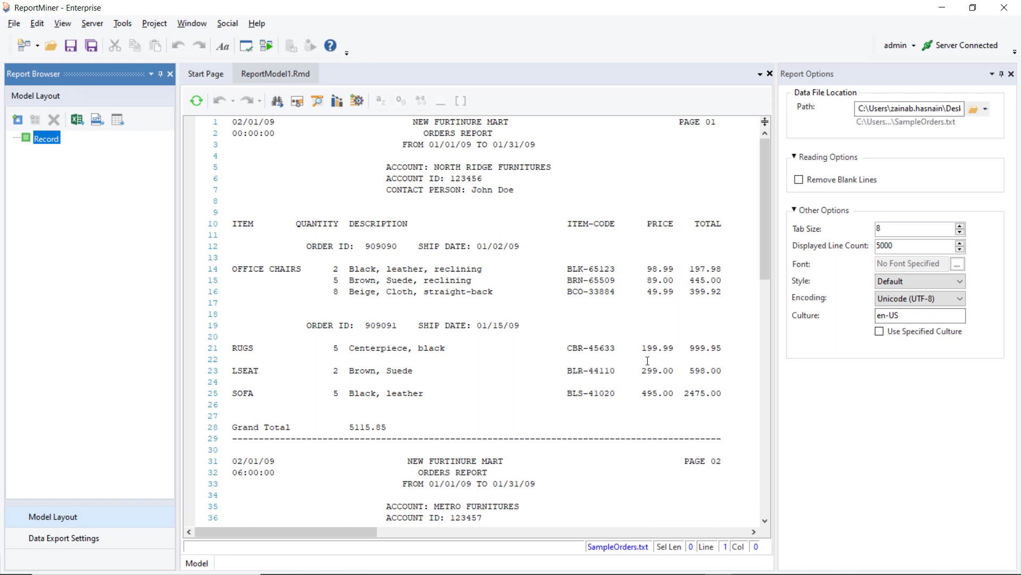
Step: Open Sample_ReportModel.Rmd with its Account, Orders and Items layout
click(17, 38)
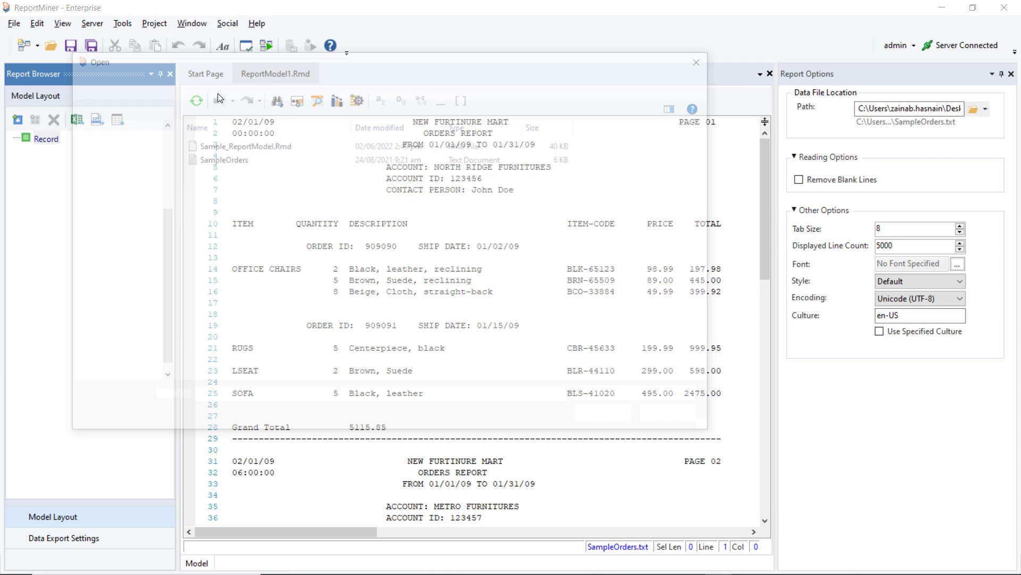
click(243, 145)
click(612, 421)
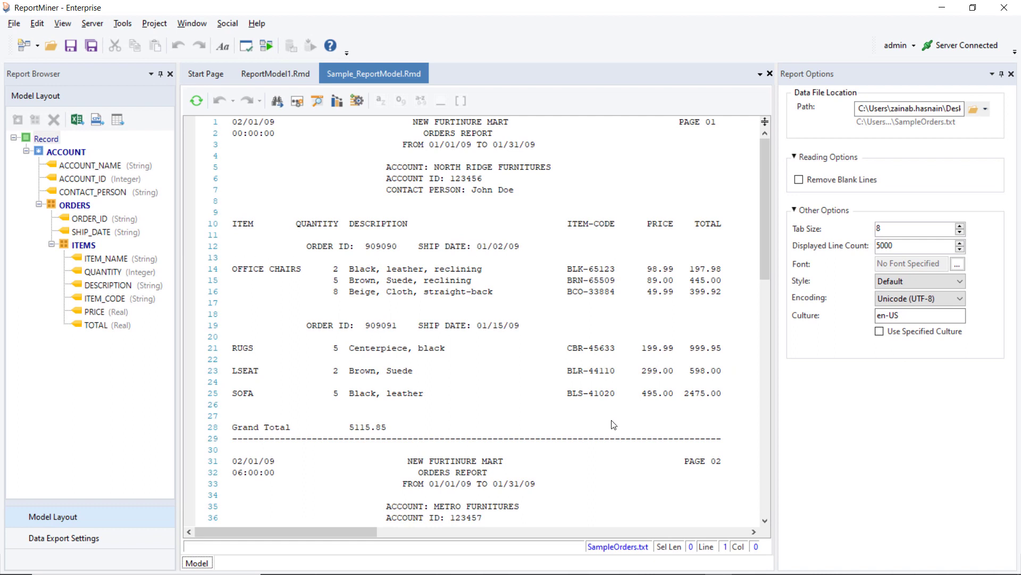
Step: Inspect the ACCOUNT, ORDERS and ITEMS regions and the report lines they capture
click(90, 81)
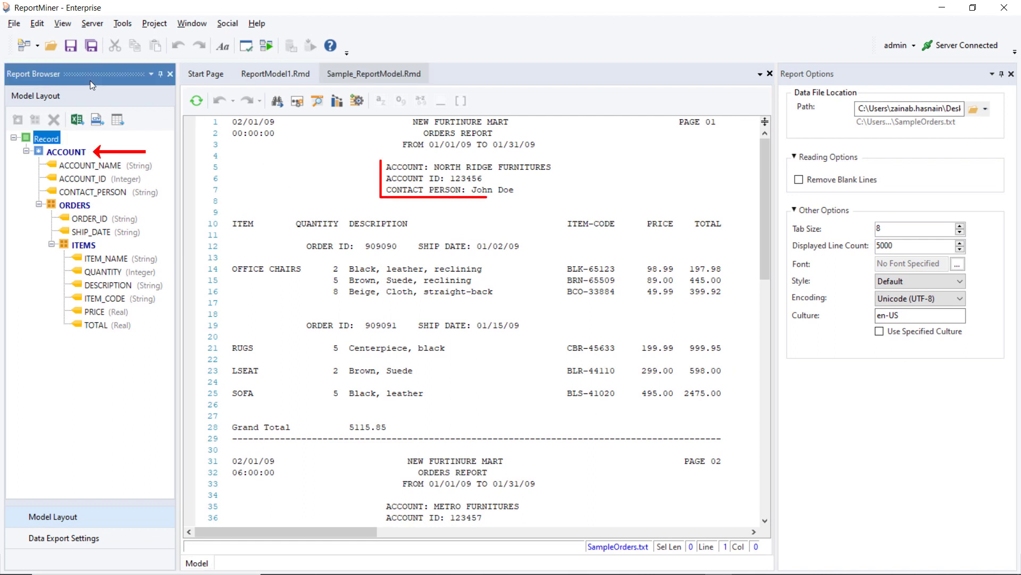
click(79, 154)
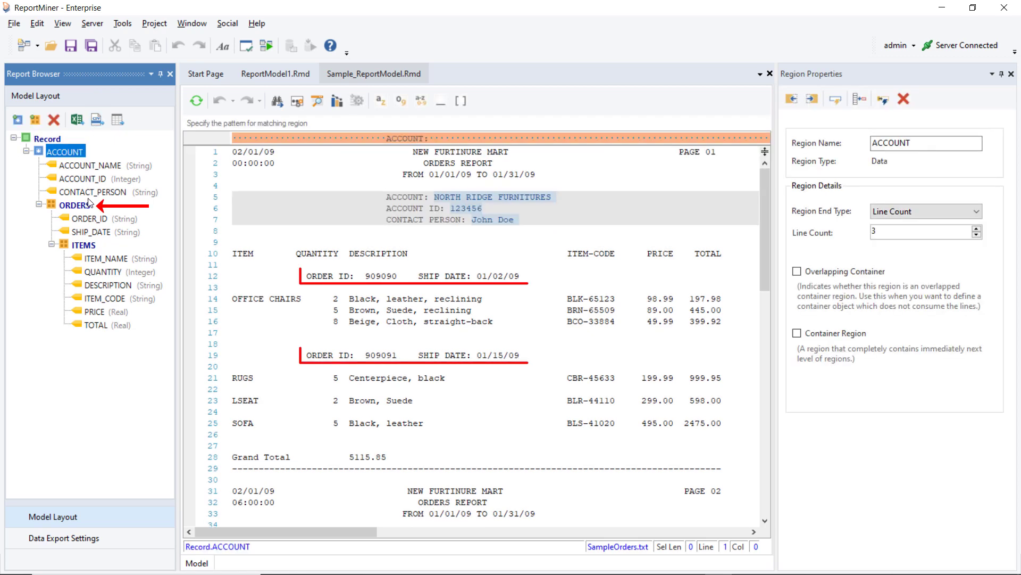
click(74, 205)
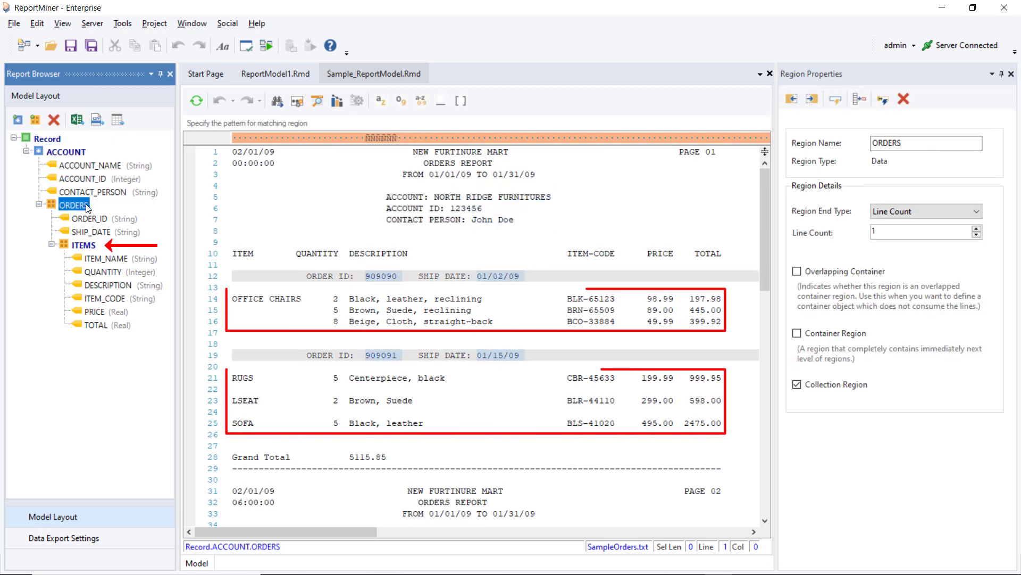
click(91, 247)
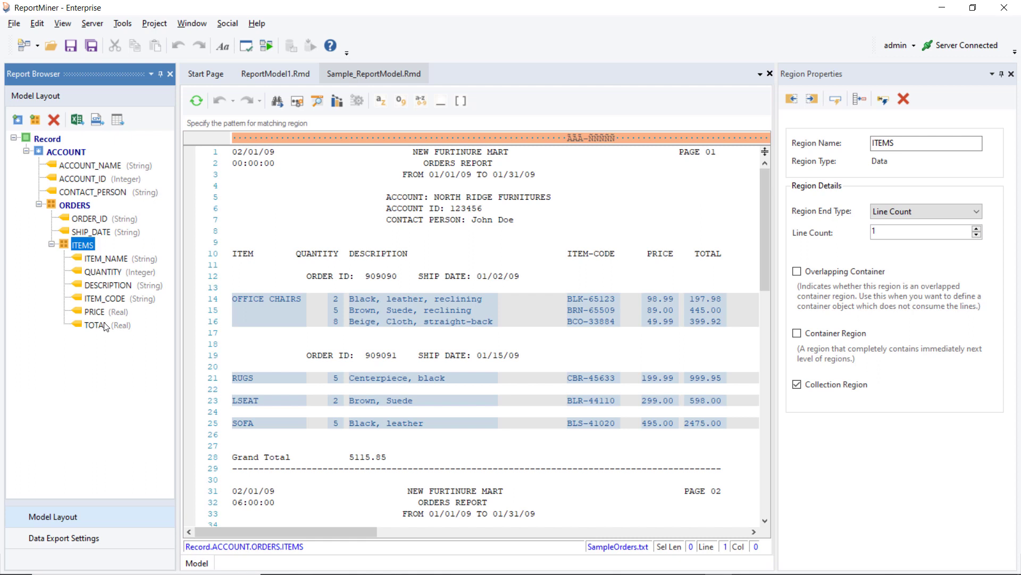
Step: Check what ITEM_NAME and ORDER_ID capture, then return to the ITEMS region
click(109, 260)
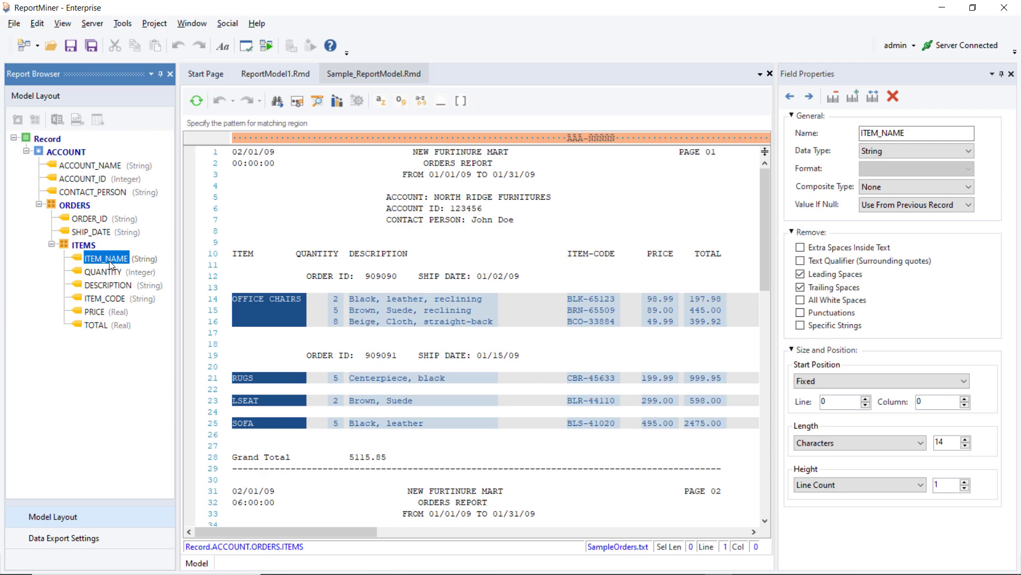
click(84, 207)
click(89, 218)
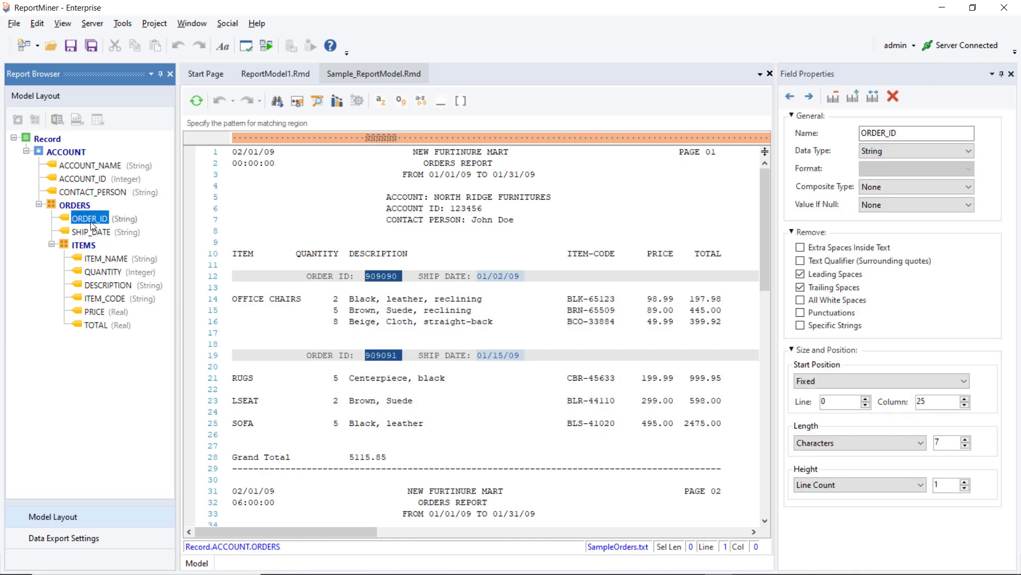
click(84, 246)
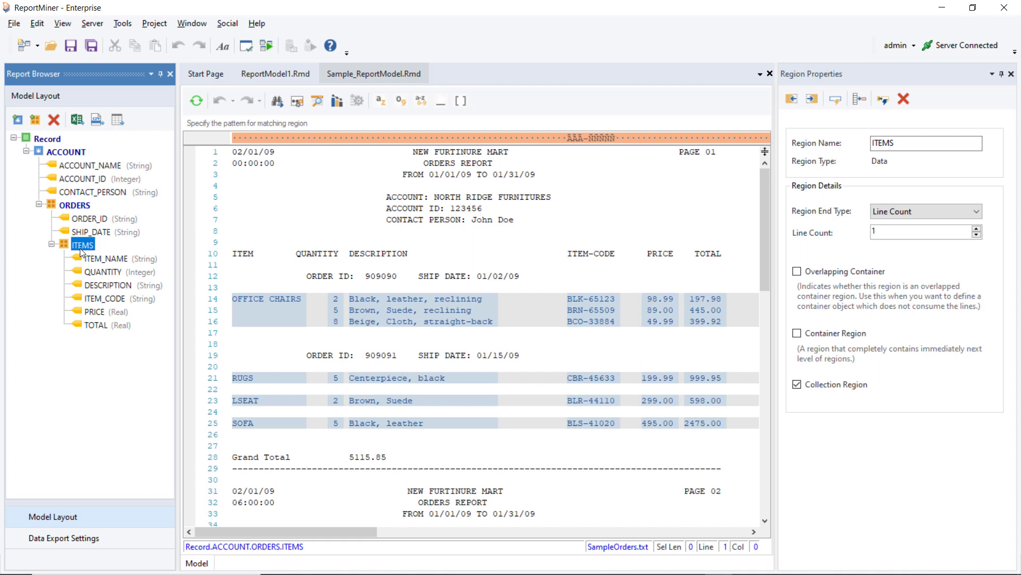
Step: Add a Data region under the root Record of the empty ReportModel1
click(274, 77)
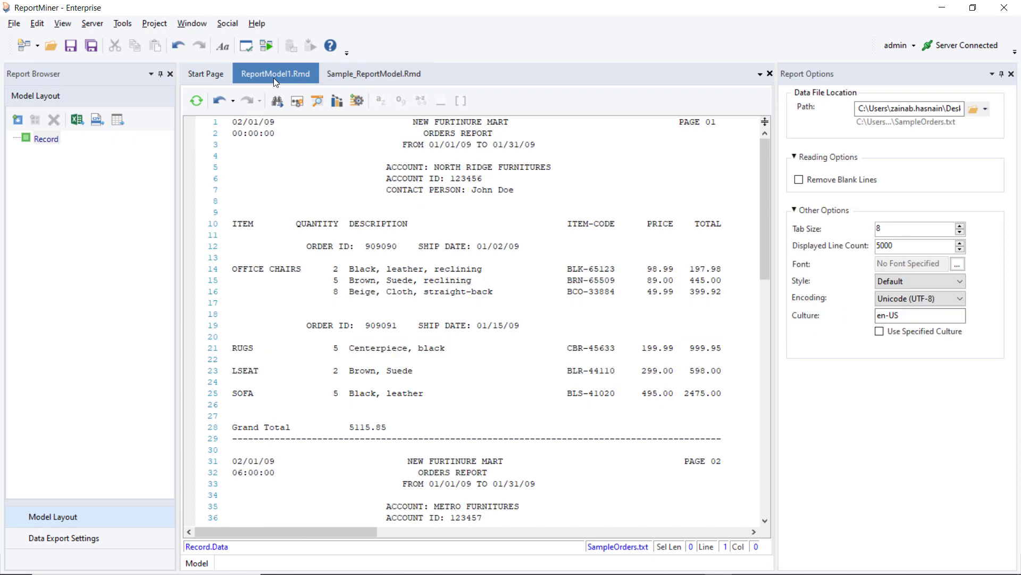
click(47, 140)
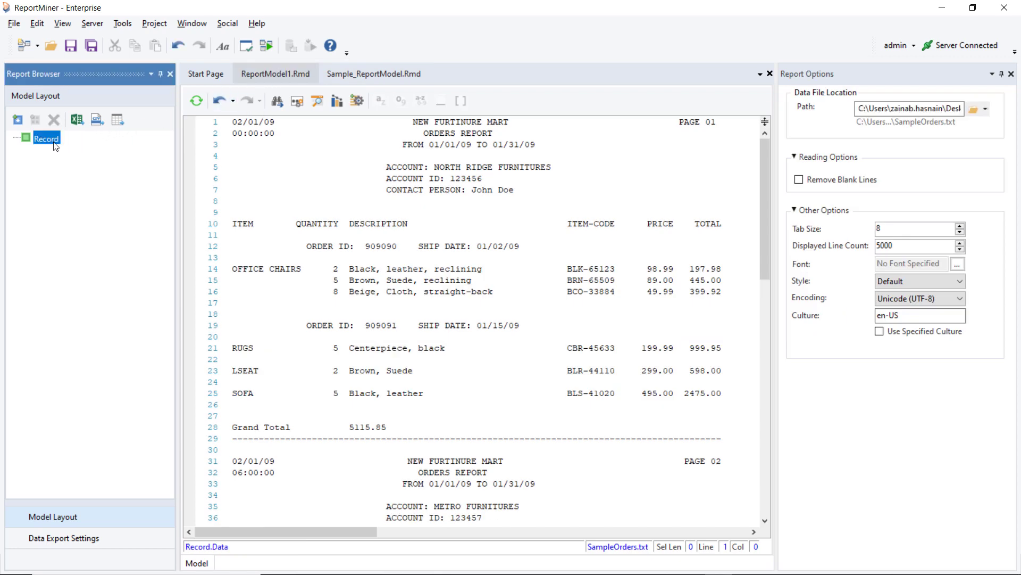
right_click(55, 144)
click(57, 151)
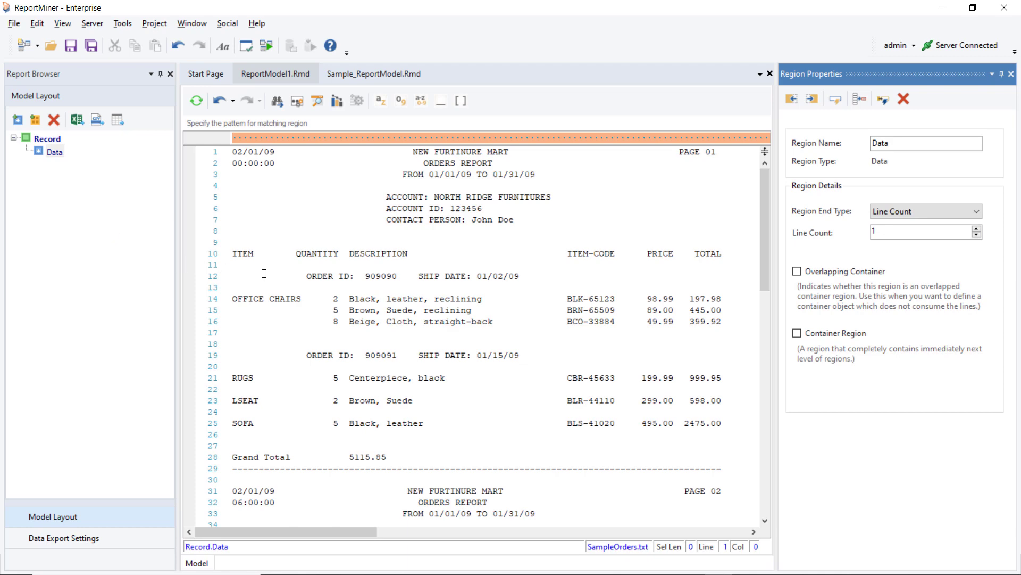
mouse_move(765, 271)
mouse_down()
mouse_move(783, 308)
mouse_move(787, 266)
mouse_up()
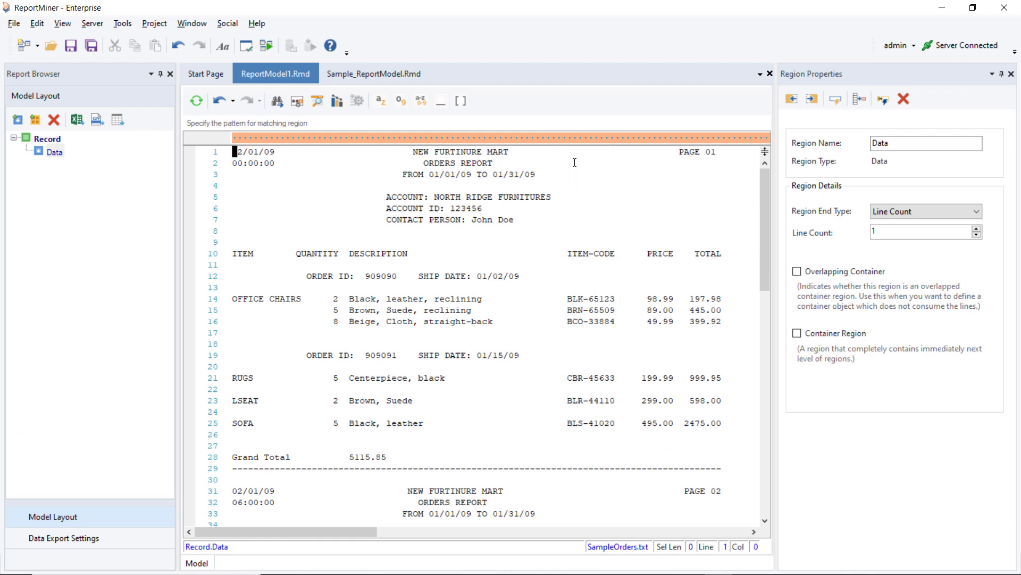
Step: Match item lines with an AAA-NNNNN item-code pattern and make it floating with its fields
click(569, 138)
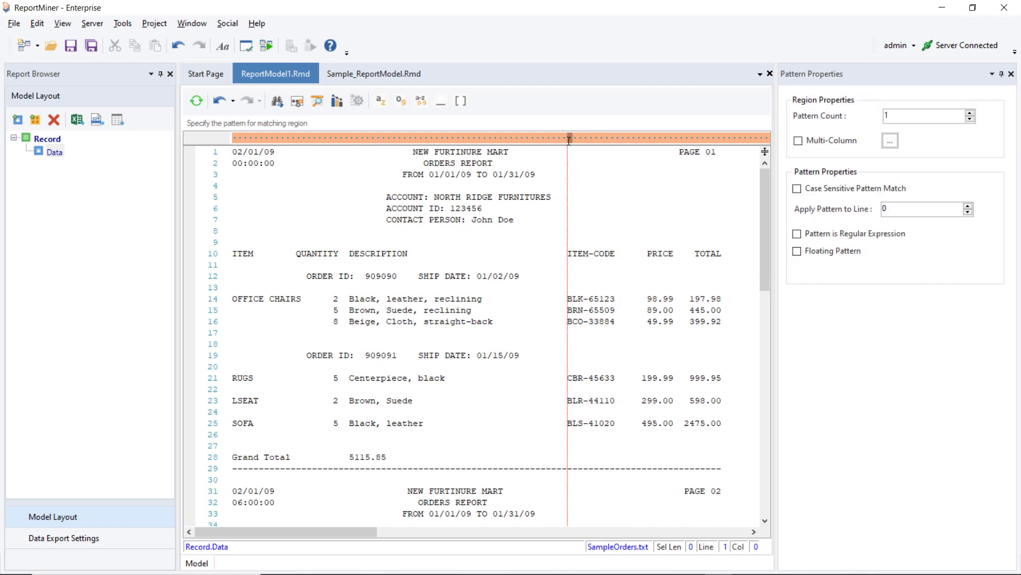
click(380, 101)
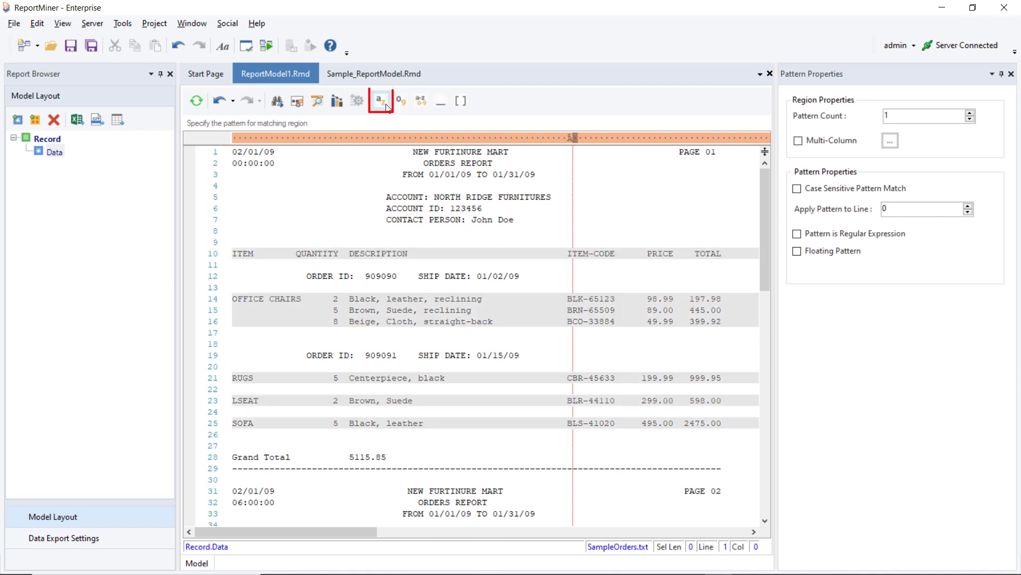
click(387, 108)
text(-)
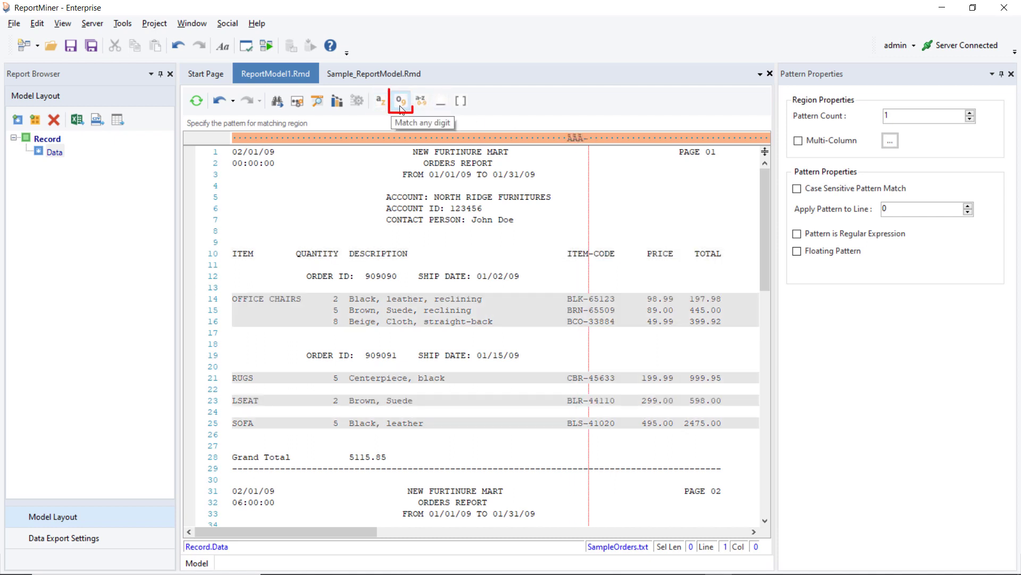
click(401, 108)
click(401, 108)
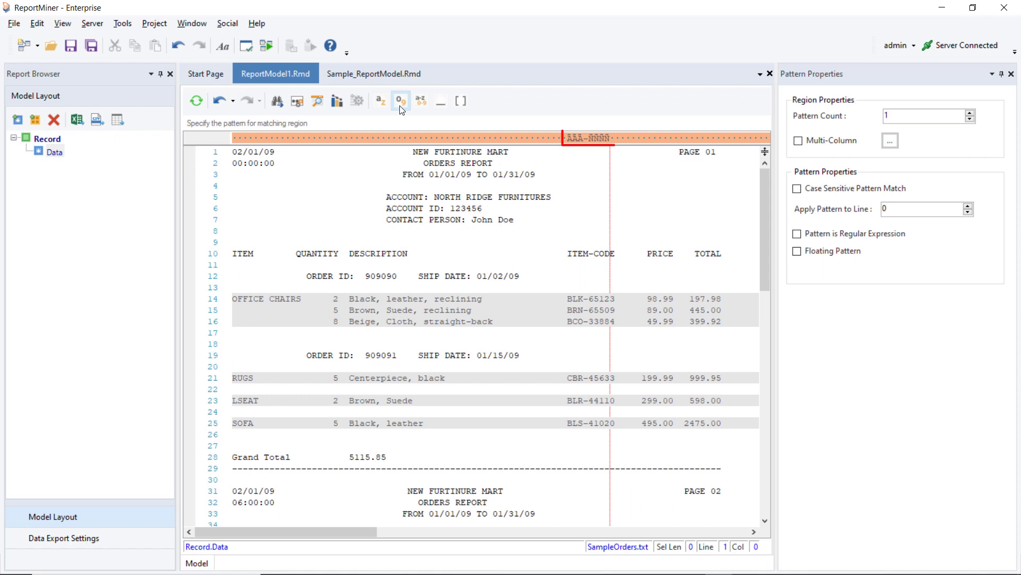
click(400, 110)
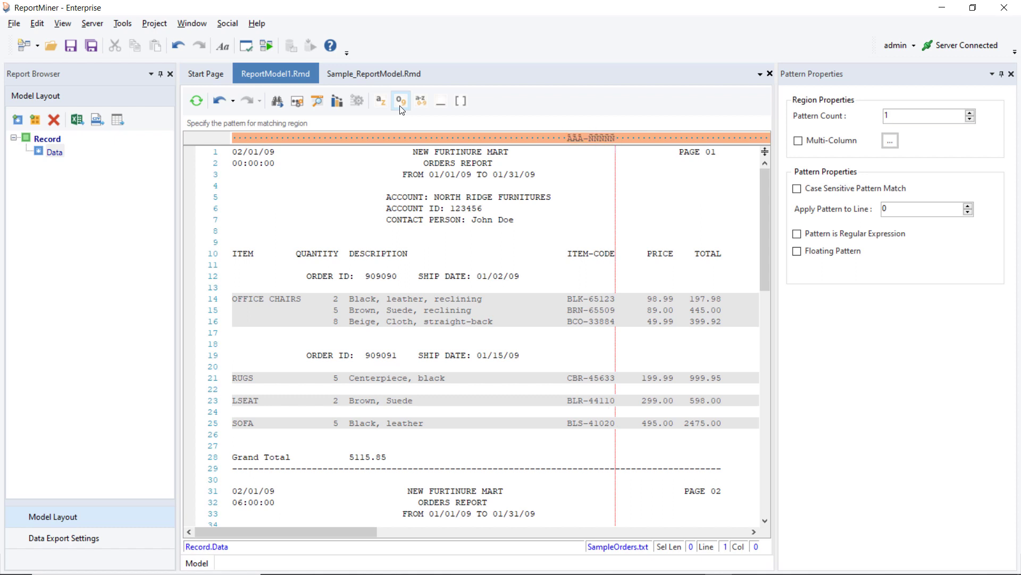
click(798, 252)
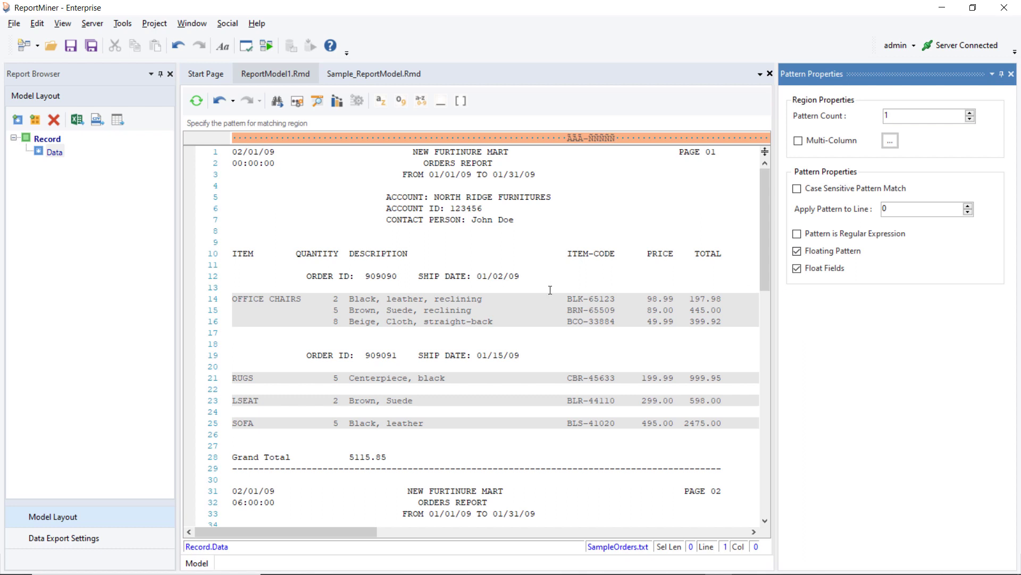
Step: Create a data field from OFFICE CHAIRS and rename it as the item field
drag(230, 299, 304, 298)
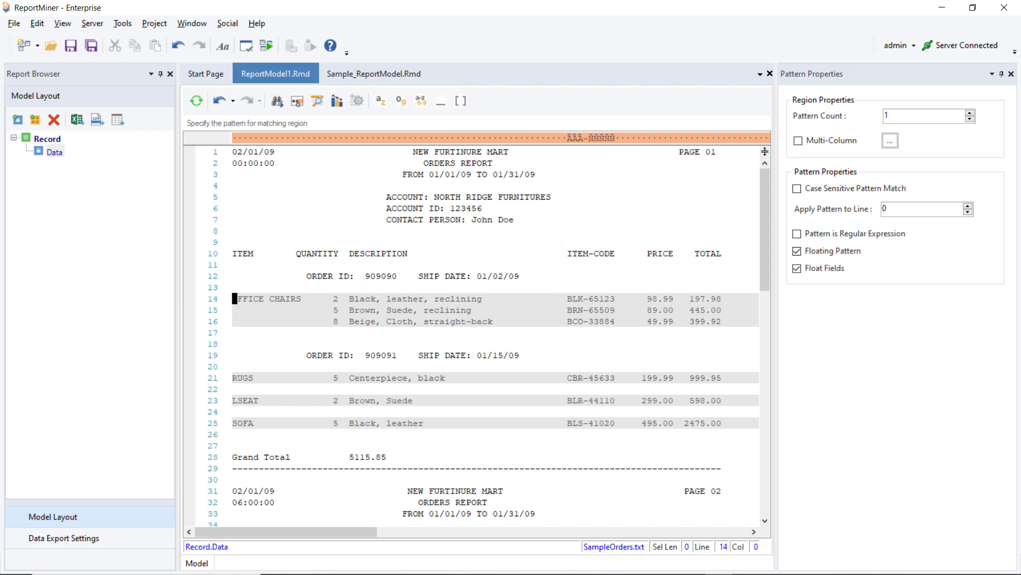
right_click(288, 298)
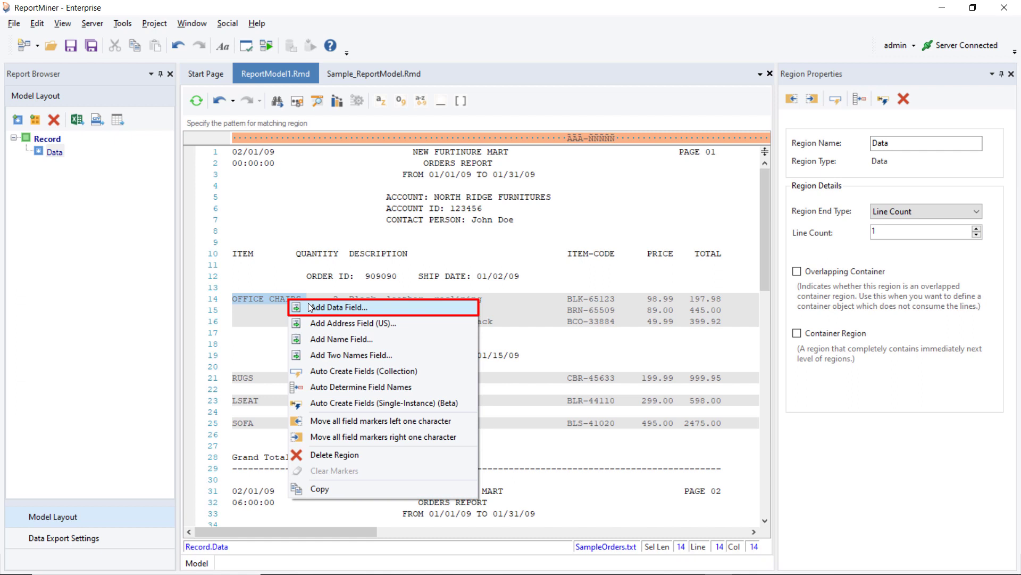
click(309, 302)
double_click(900, 137)
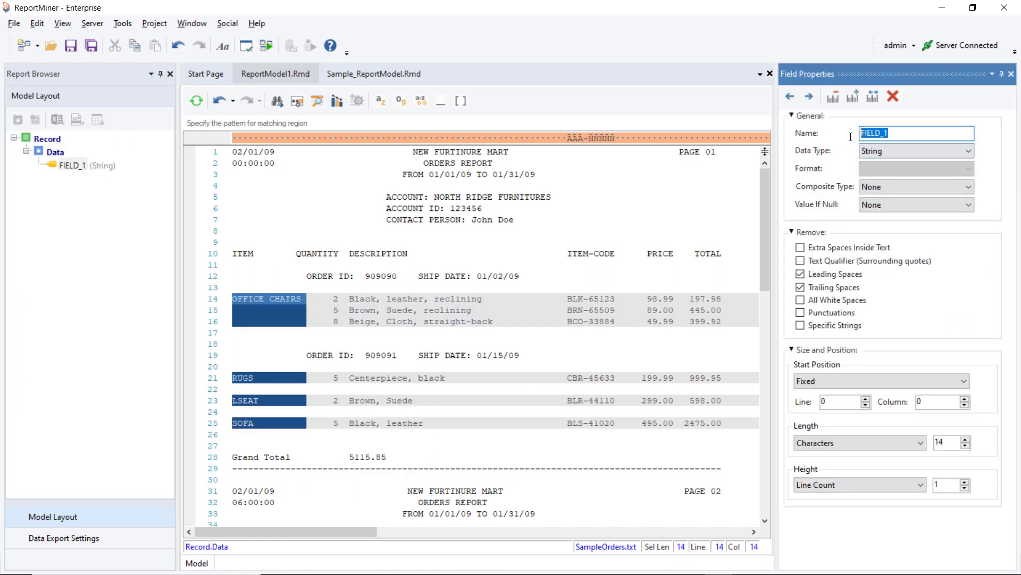
text(Items)
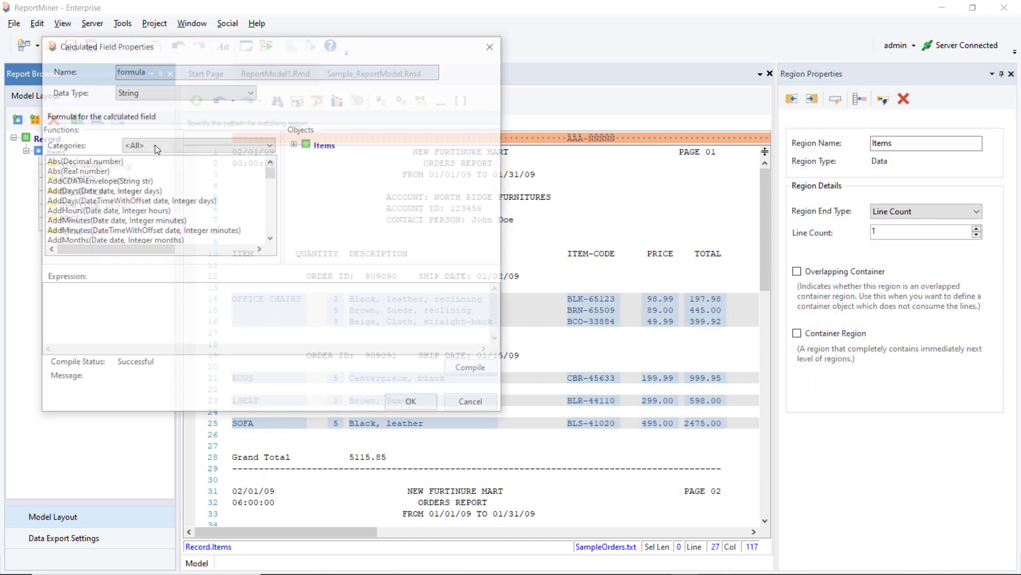
Step: Add a calculated field Discounted_Price with the expression TOTAL * 0.8
double_click(249, 72)
text(Discounted_Price)
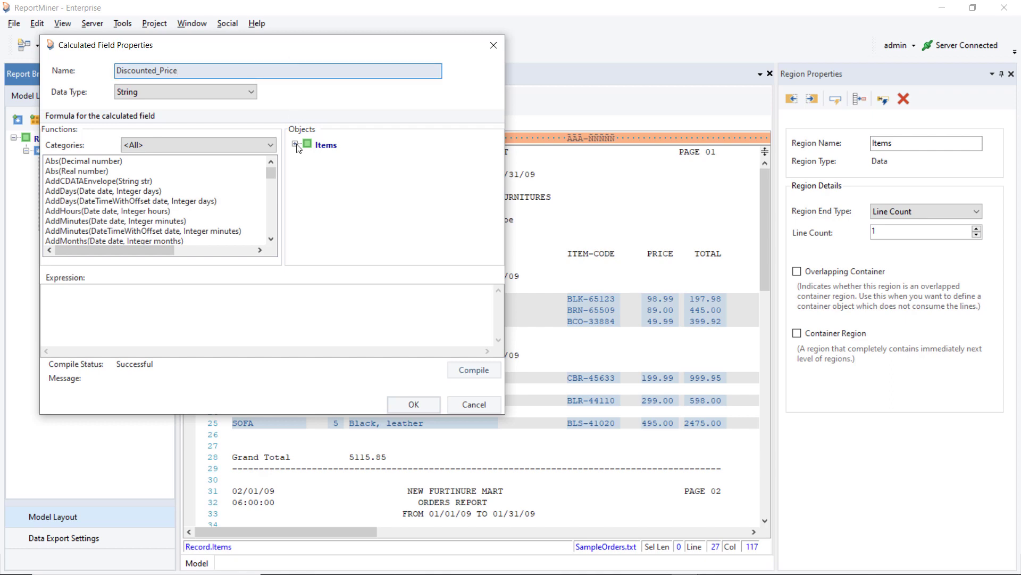
click(294, 144)
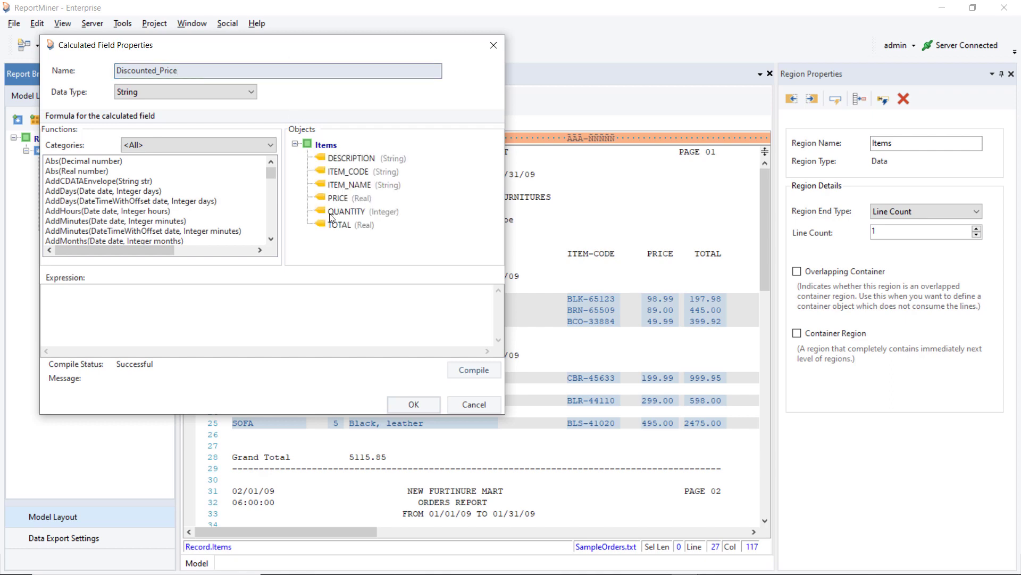
double_click(339, 224)
text(TOTAL * 0.8)
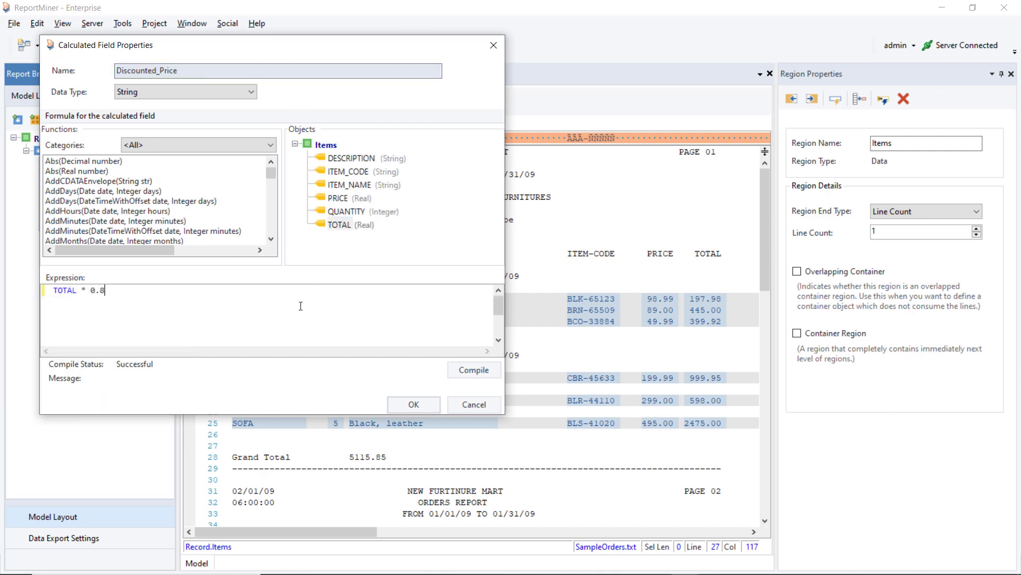
click(396, 404)
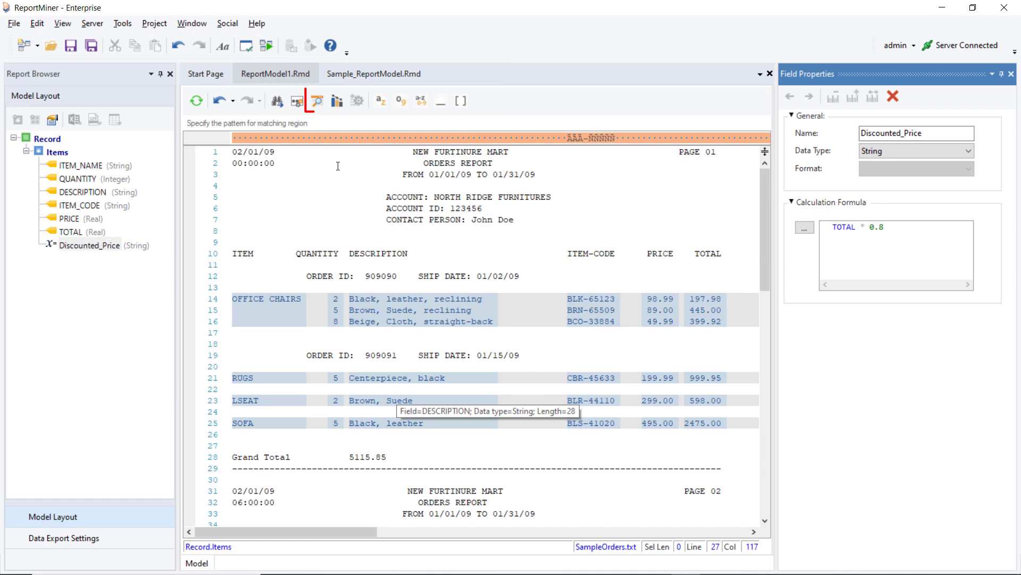
Step: Preview the 11 extracted item records with their Discounted_Price values
click(317, 100)
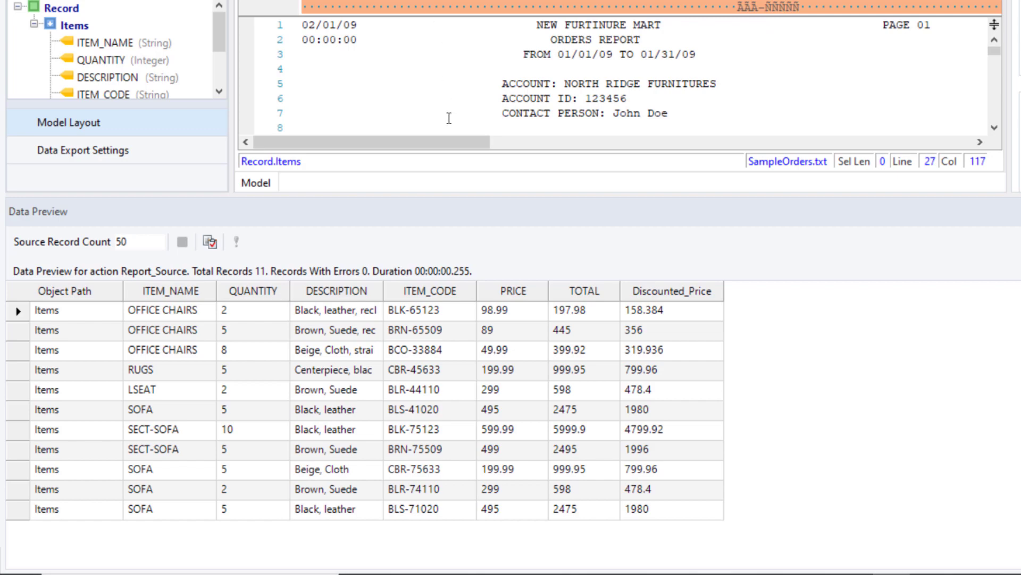
click(439, 216)
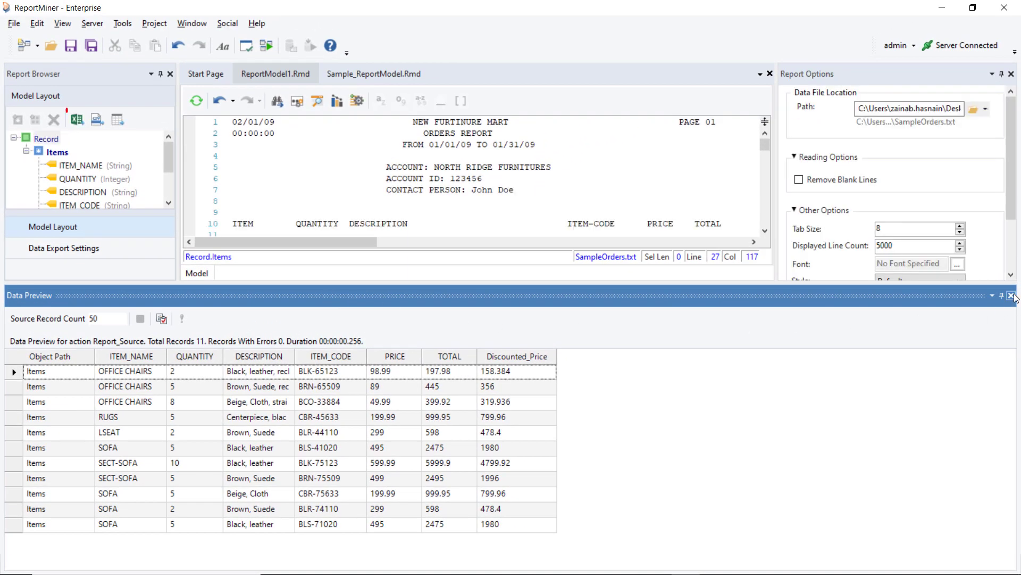
Step: Export the item records to an Excel file saved as Items.xlsx
click(1011, 296)
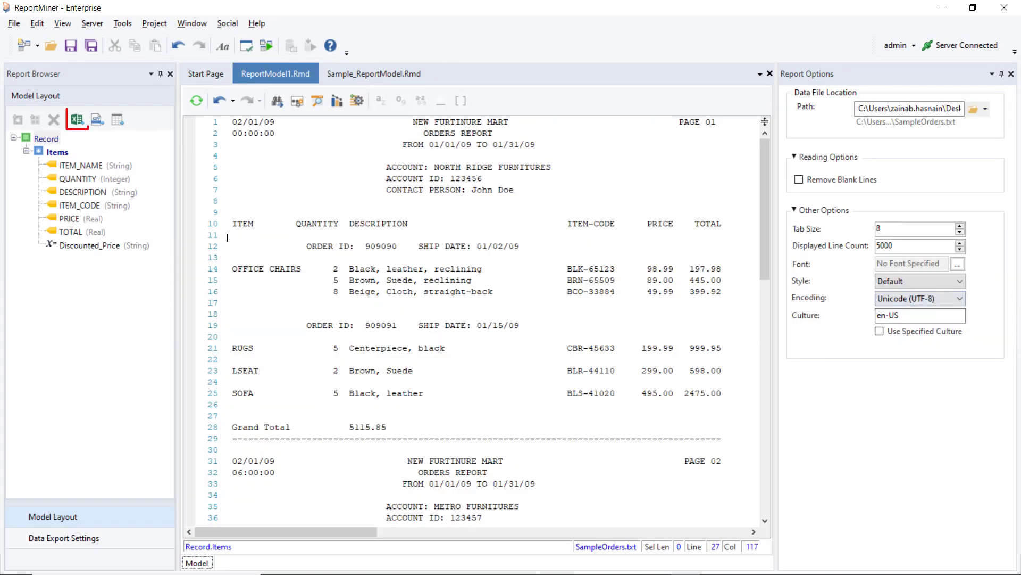
click(83, 124)
click(655, 168)
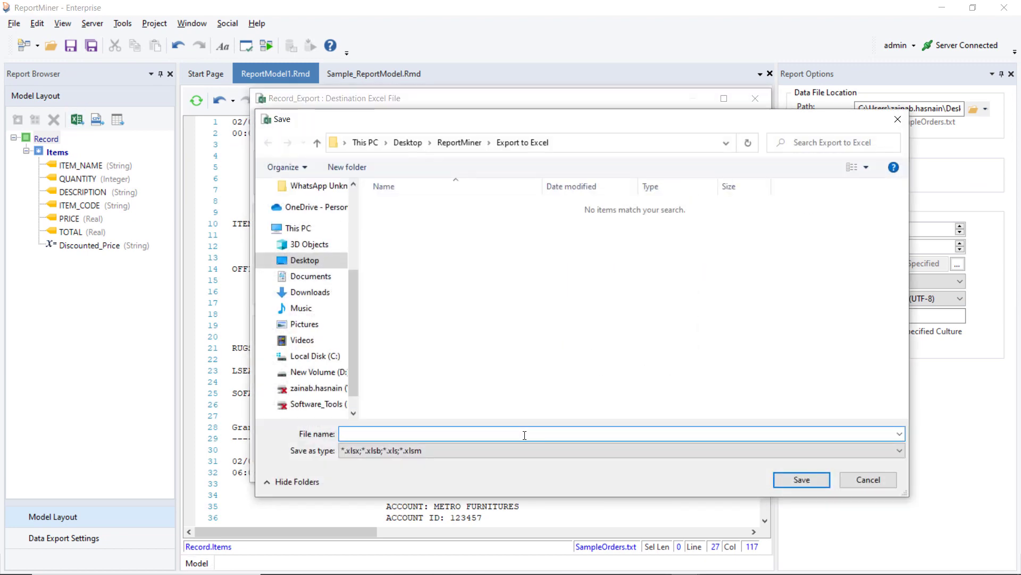
text(Items)
click(803, 479)
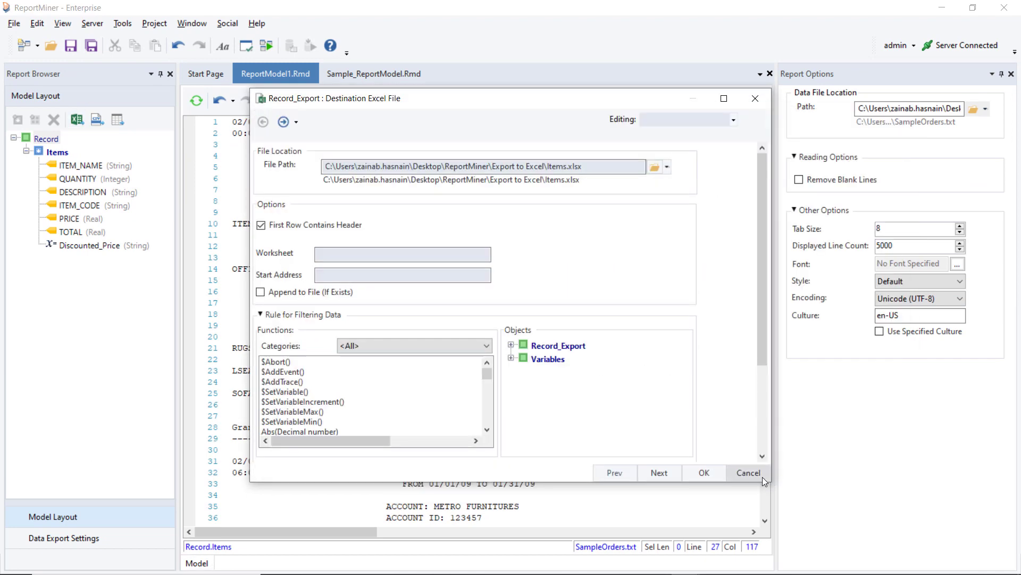
click(702, 477)
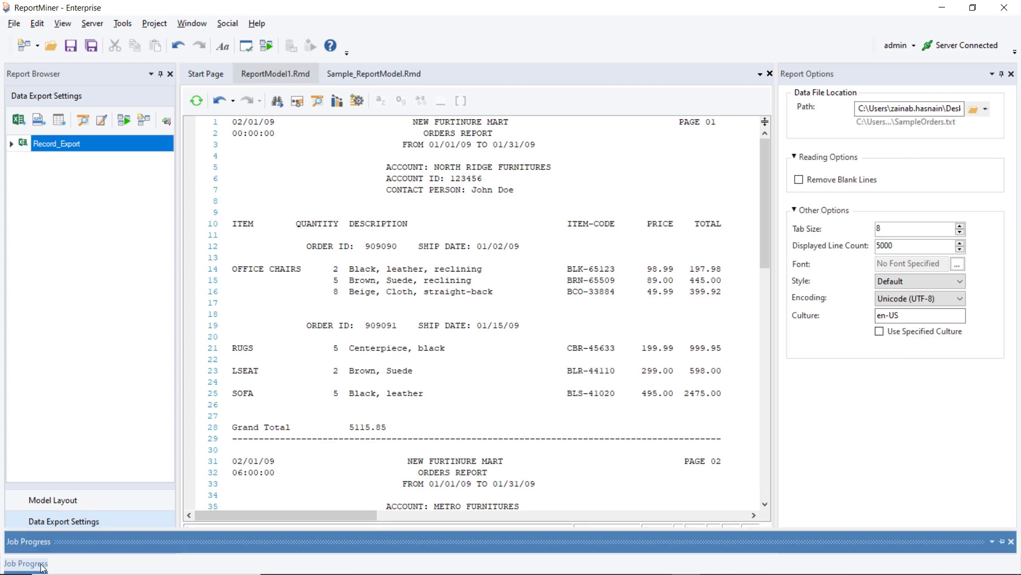
Step: Open the exported Items.xlsx from Job Progress, check its Discounted_Price column and close it
drag(124, 424, 138, 358)
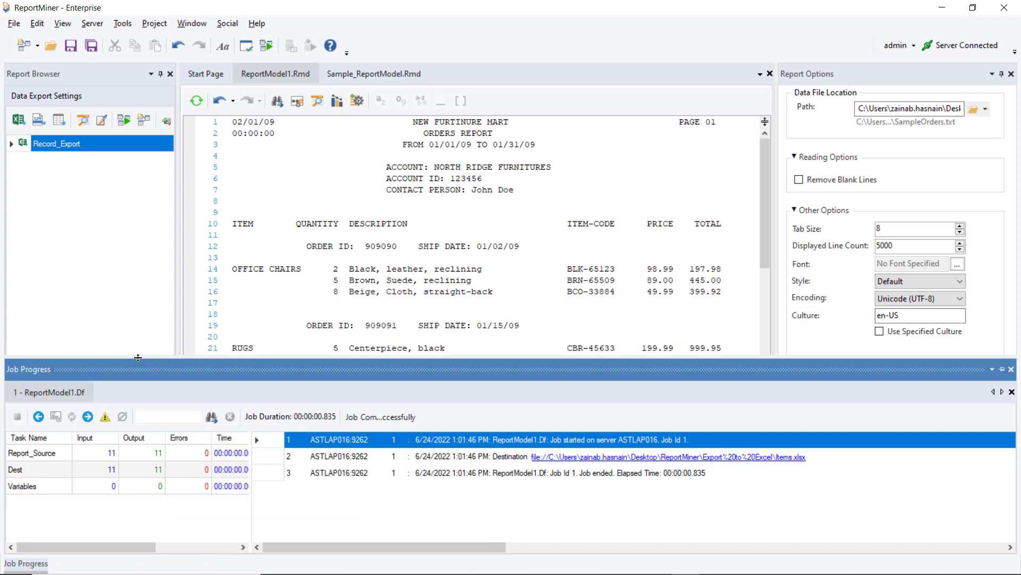
click(570, 464)
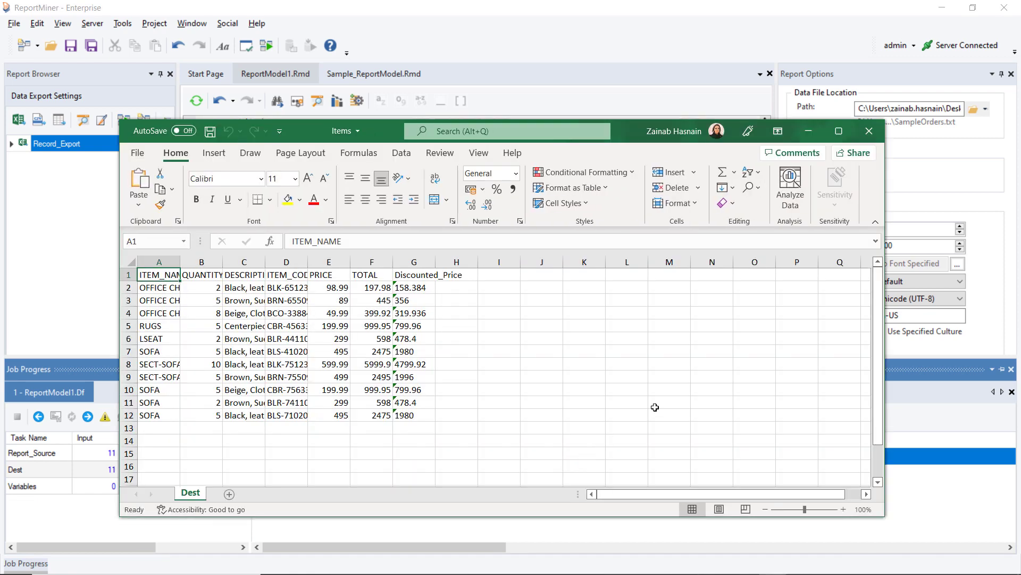
click(872, 134)
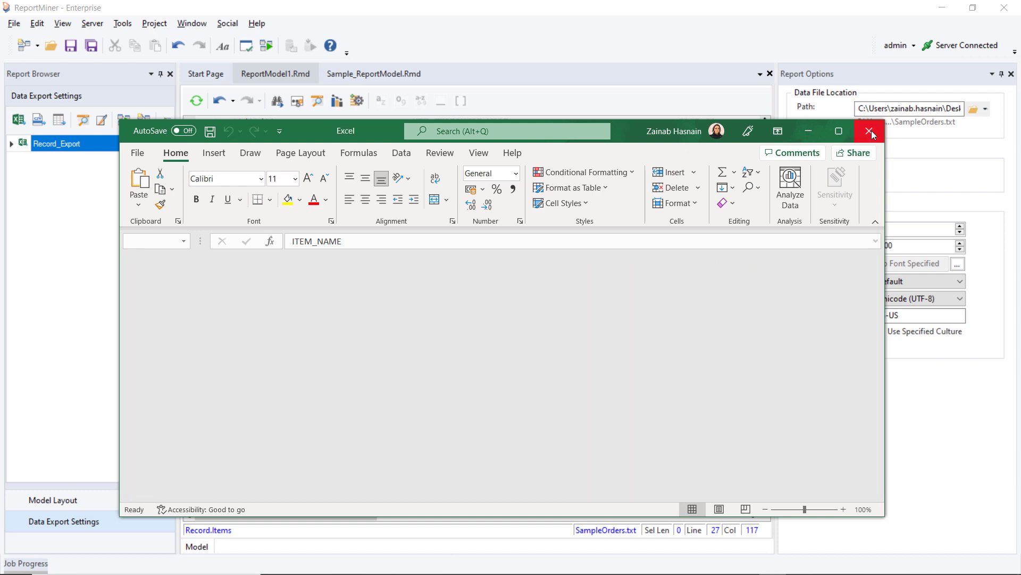
Step: Close Excel and return to the model layout tree for the invoice model
click(921, 342)
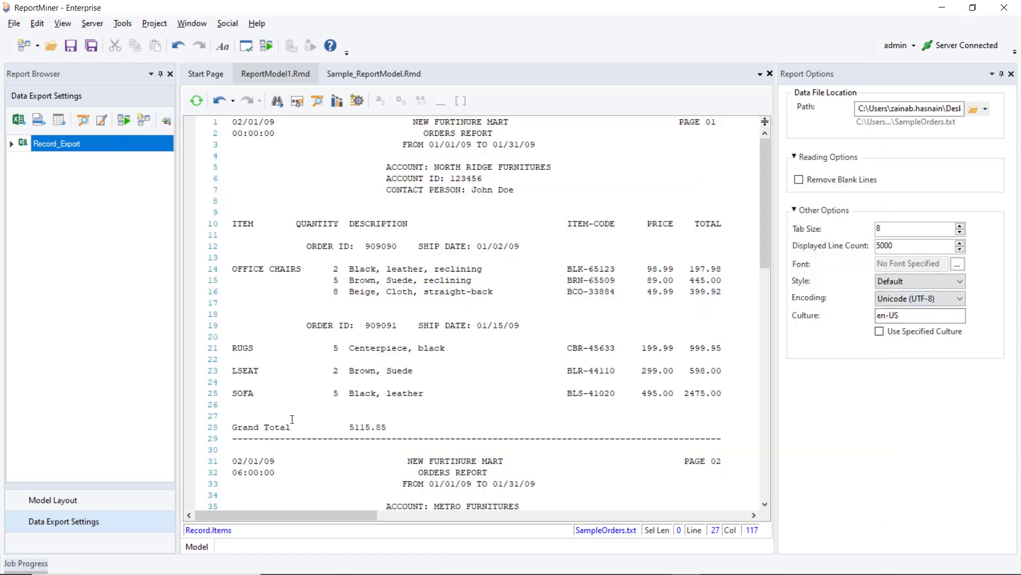
click(78, 501)
click(53, 152)
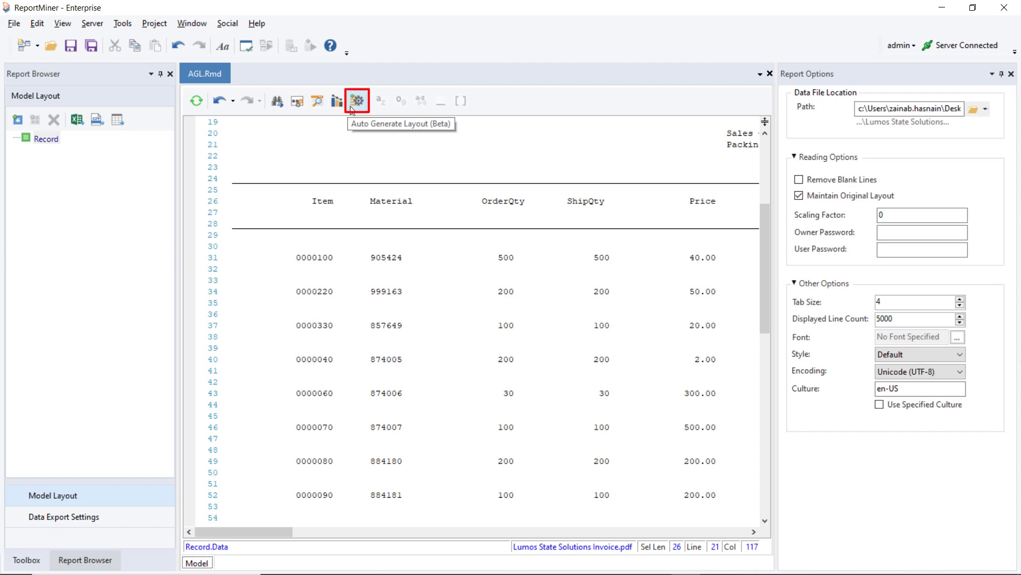
Step: Auto-generate the invoice regions, then delete the duplicate Bill_To_1 and both Bill_Address_TX fields
click(351, 106)
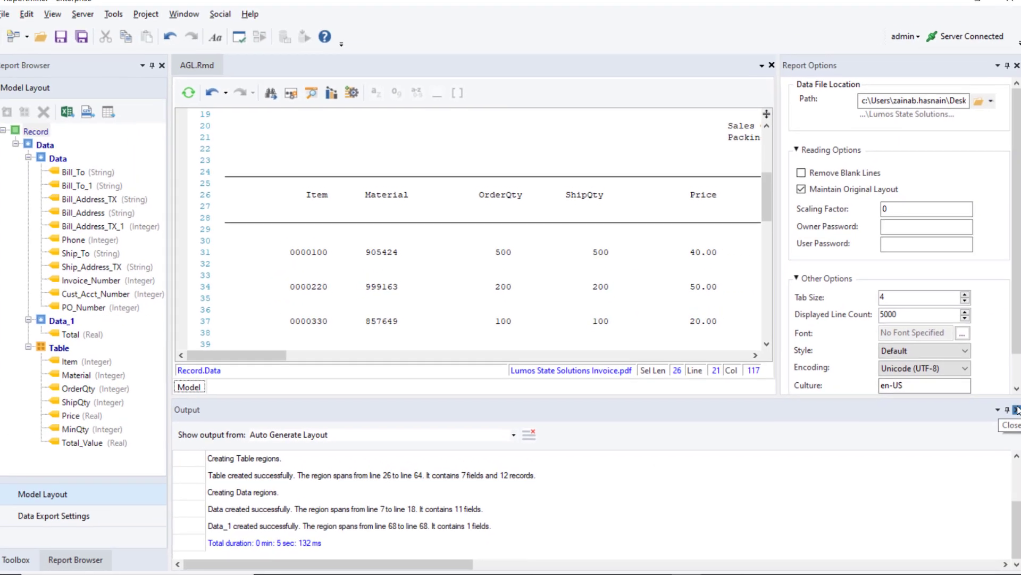
click(91, 179)
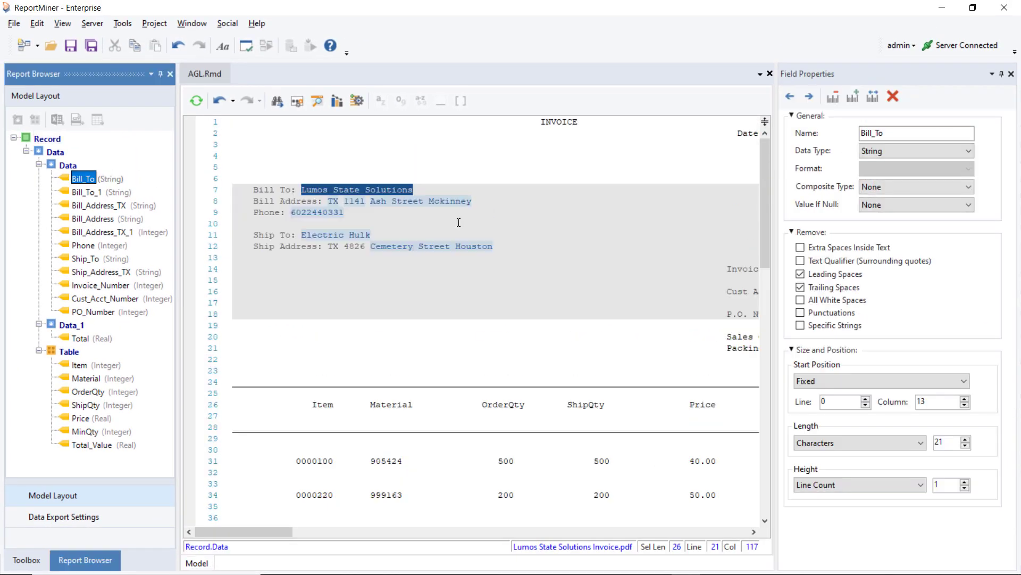
right_click(84, 193)
click(96, 206)
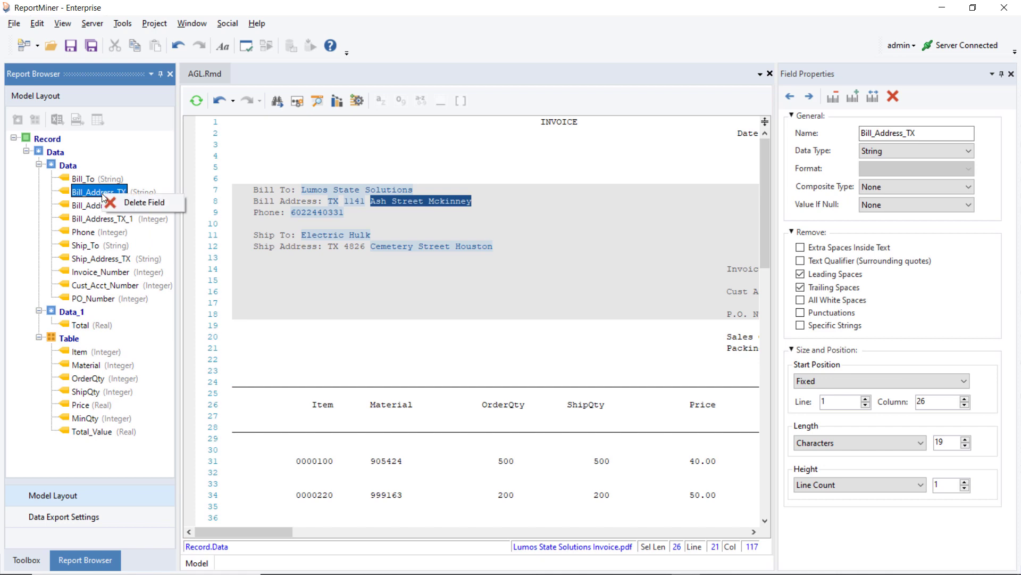
click(105, 202)
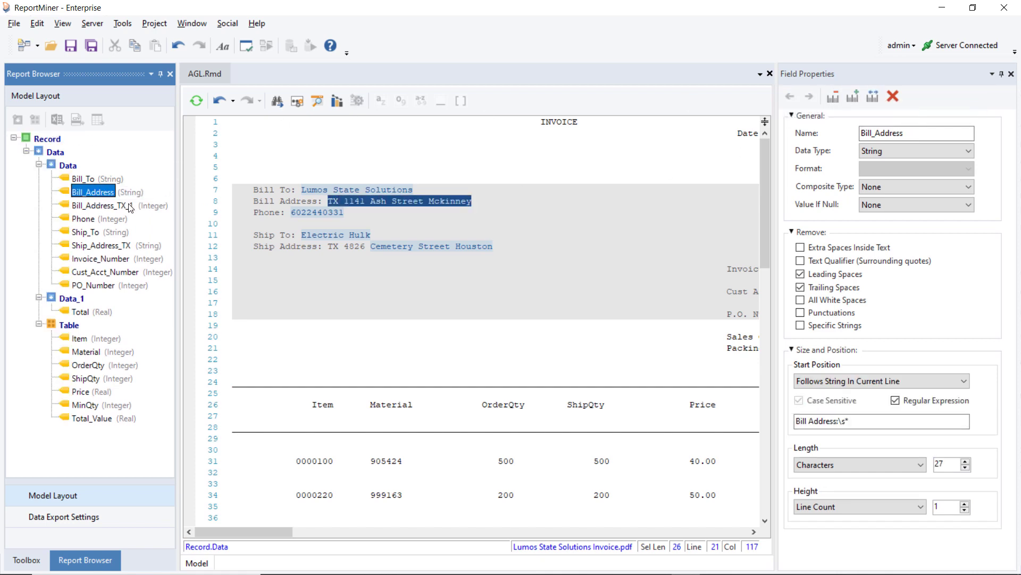
right_click(130, 206)
click(151, 213)
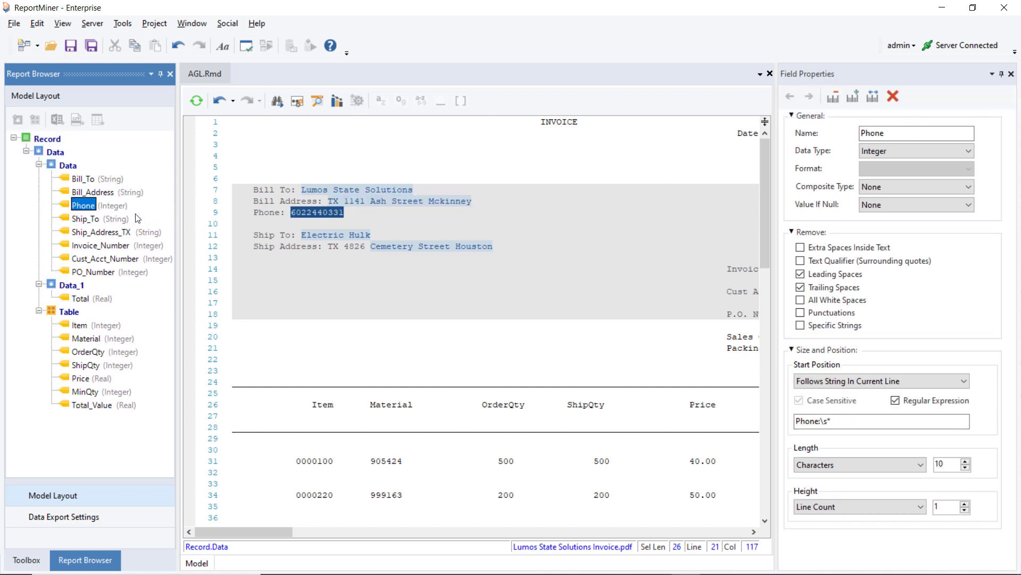
drag(270, 529, 320, 529)
Step: Extend the Data region's line count and add fields for the Sales Order and Packing Slip values
click(416, 288)
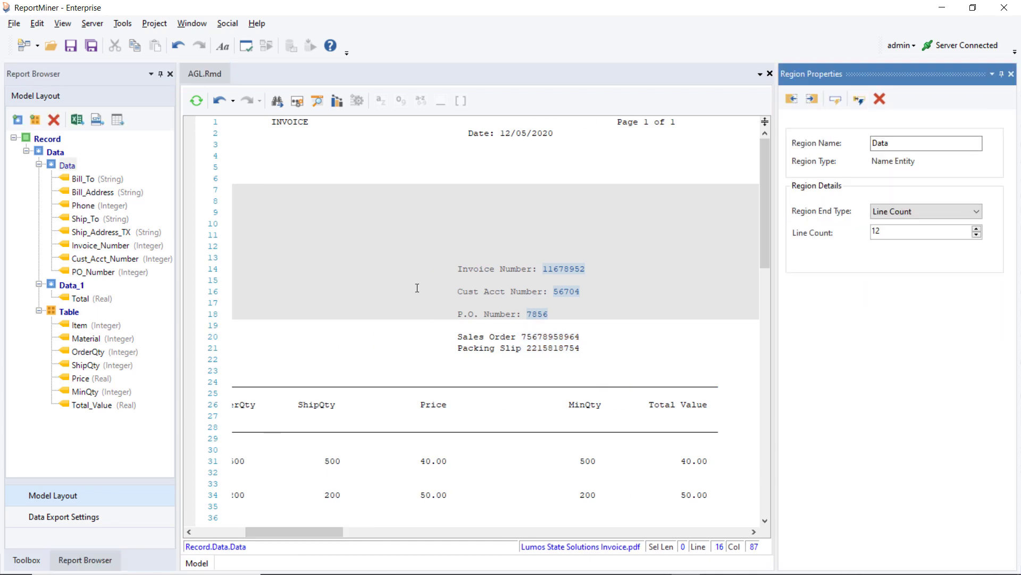
click(976, 227)
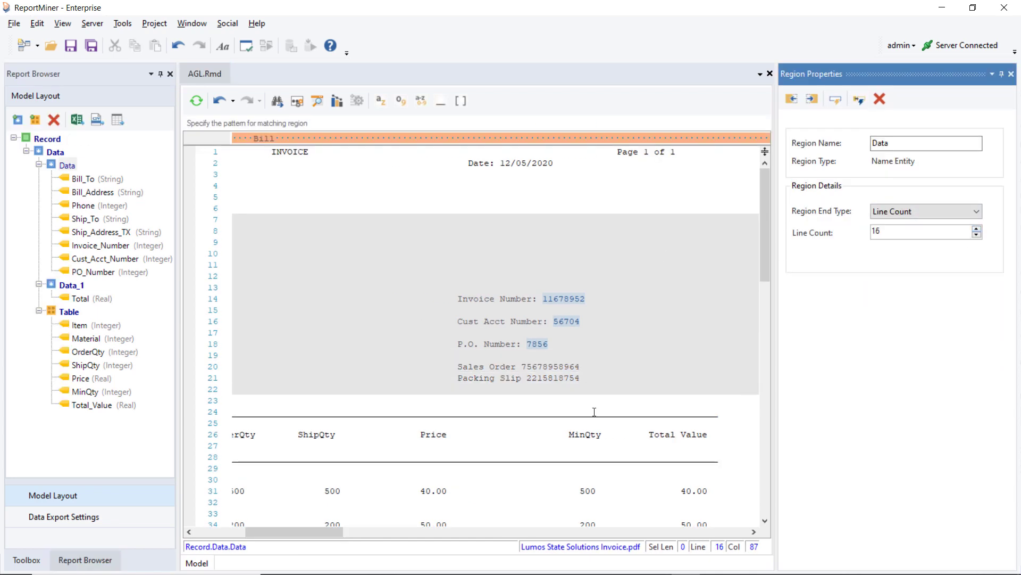
drag(521, 367, 580, 377)
right_click(571, 373)
click(644, 483)
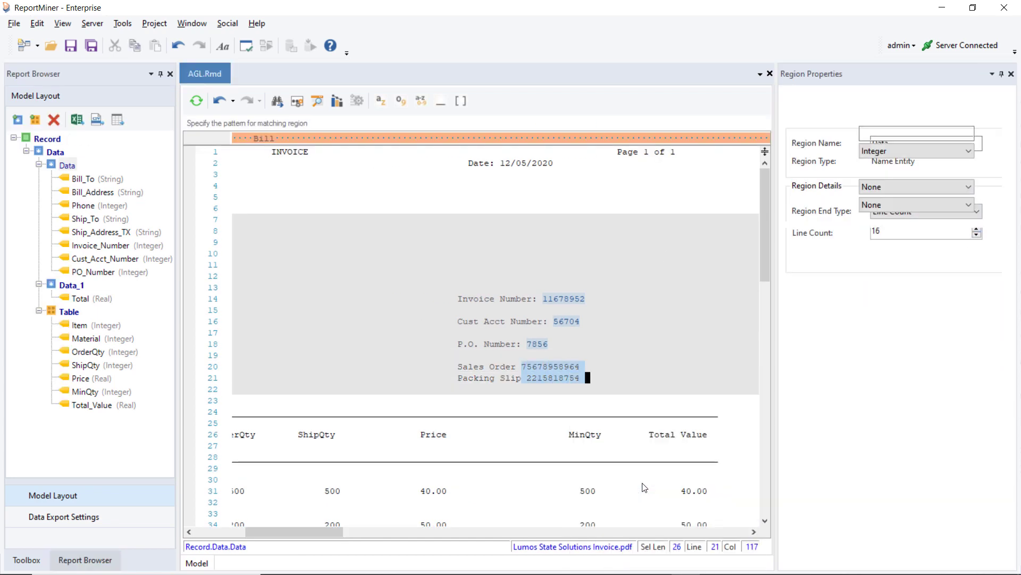
click(1011, 413)
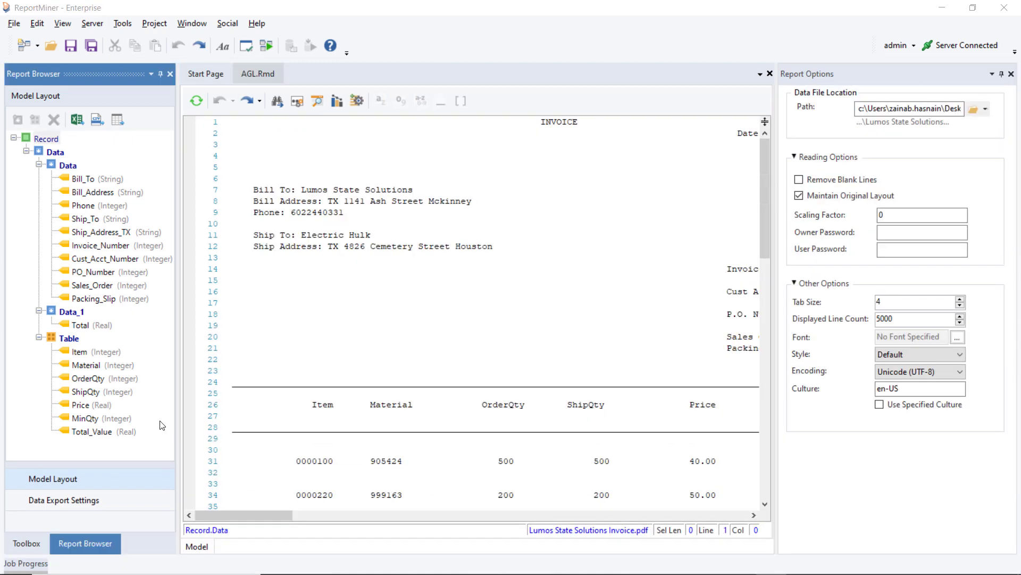
Step: In Dataflow1, expand the AGL source's field tree and its Table group
click(130, 500)
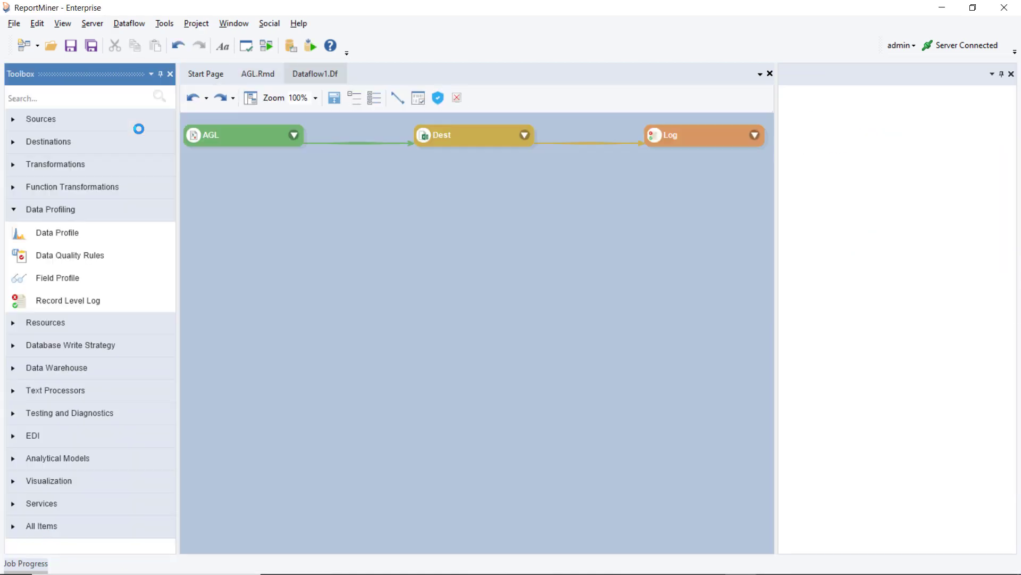
click(294, 135)
drag(242, 243, 242, 338)
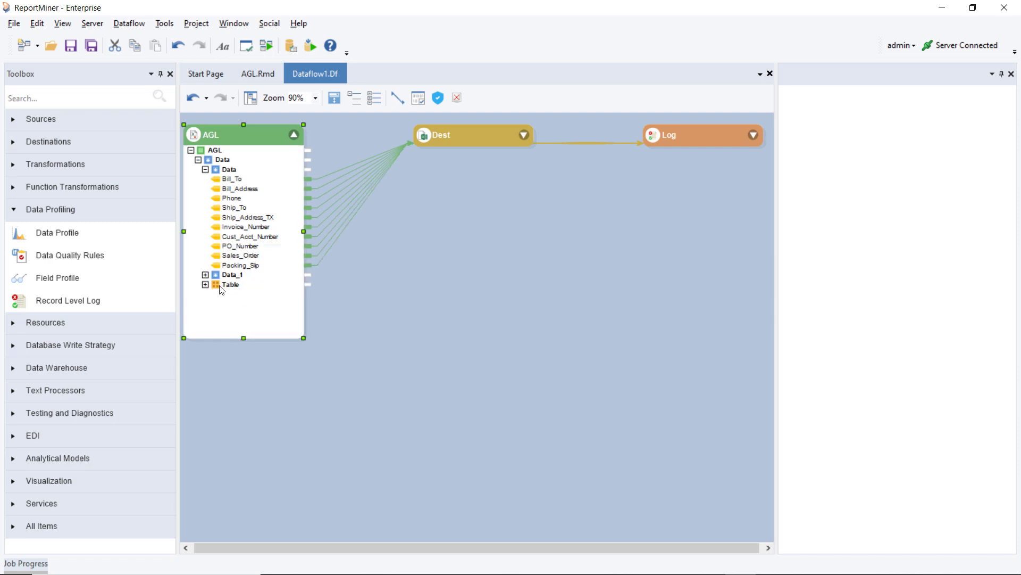
click(205, 284)
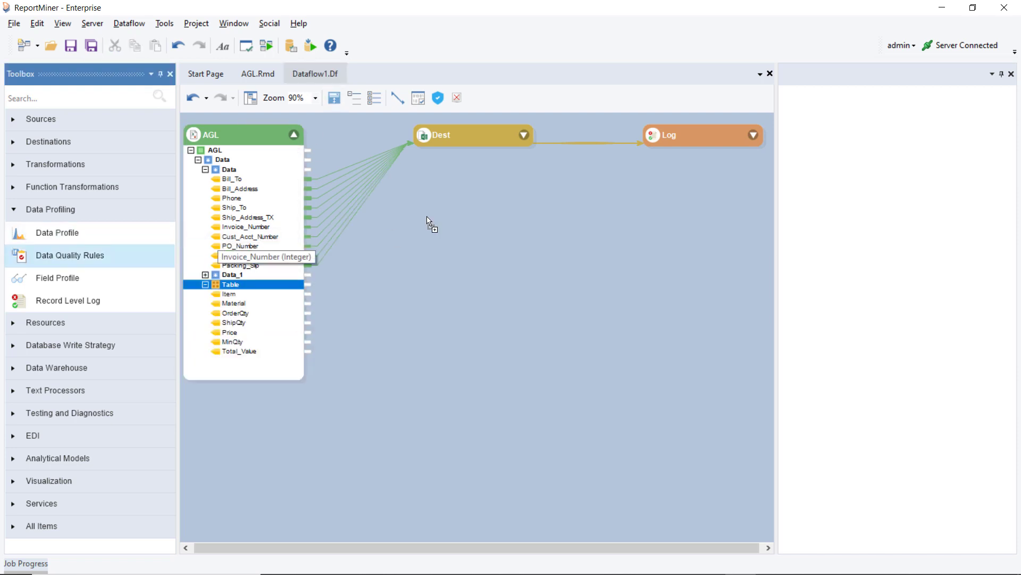
Step: Add a Data Quality Rules step, map the Table fields into it, and reach its rules page
drag(69, 255, 433, 223)
click(524, 221)
drag(418, 271, 480, 255)
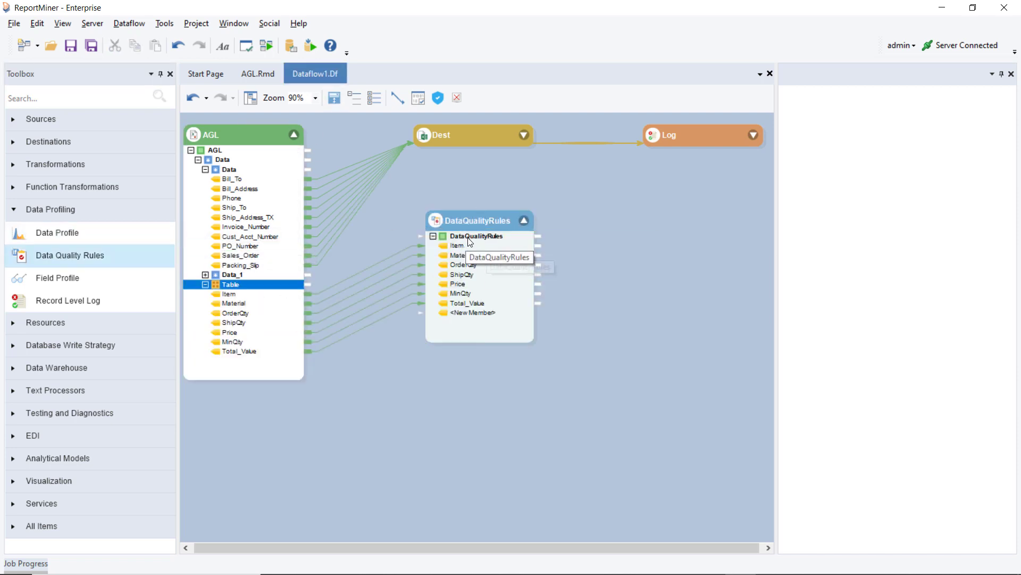
double_click(484, 229)
key(Return)
Step: Add Rule 1 attached to Total_Value with a Show Message action
click(257, 275)
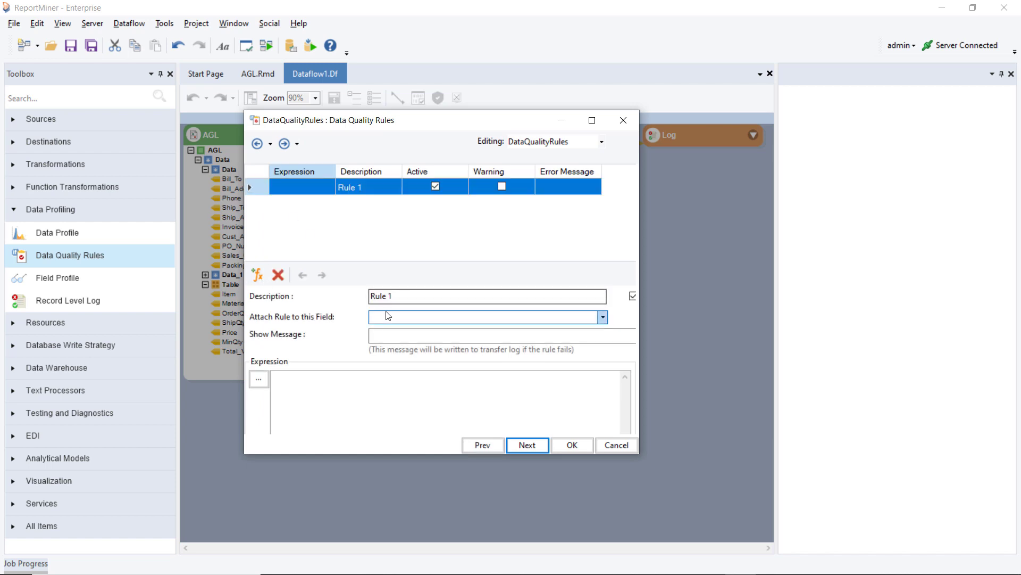
click(546, 317)
scroll(423, 365, down, 2)
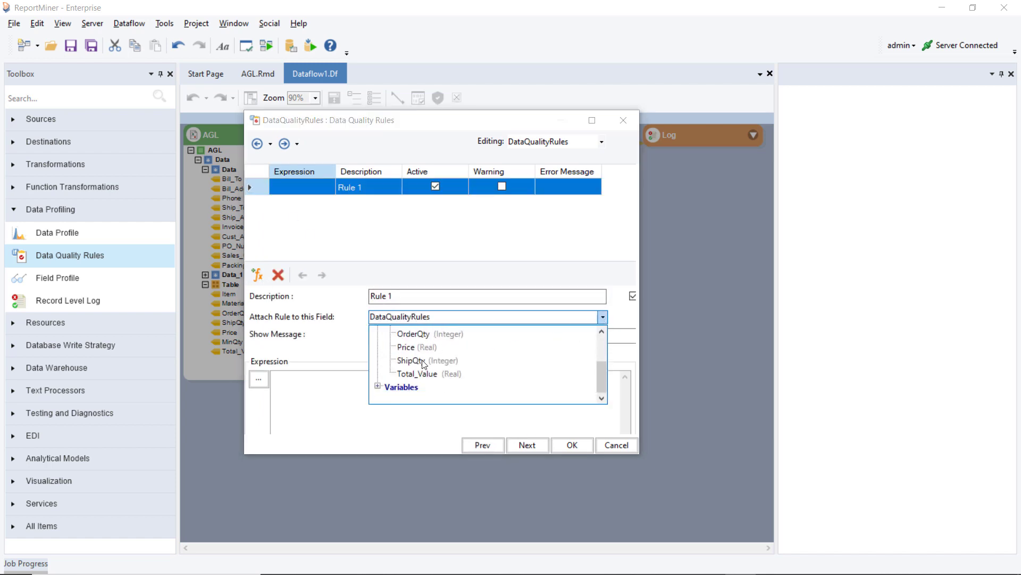
click(416, 373)
text(Incorrect Total!)
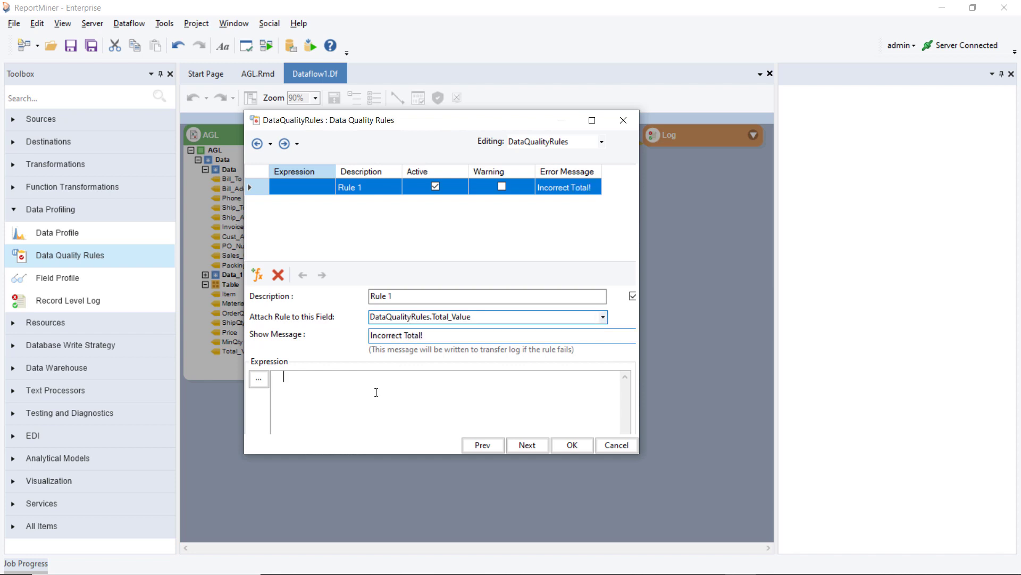
click(258, 379)
Step: Build the expression Total_Value != ShipQty * Price and save the rule
click(571, 163)
drag(625, 257, 577, 355)
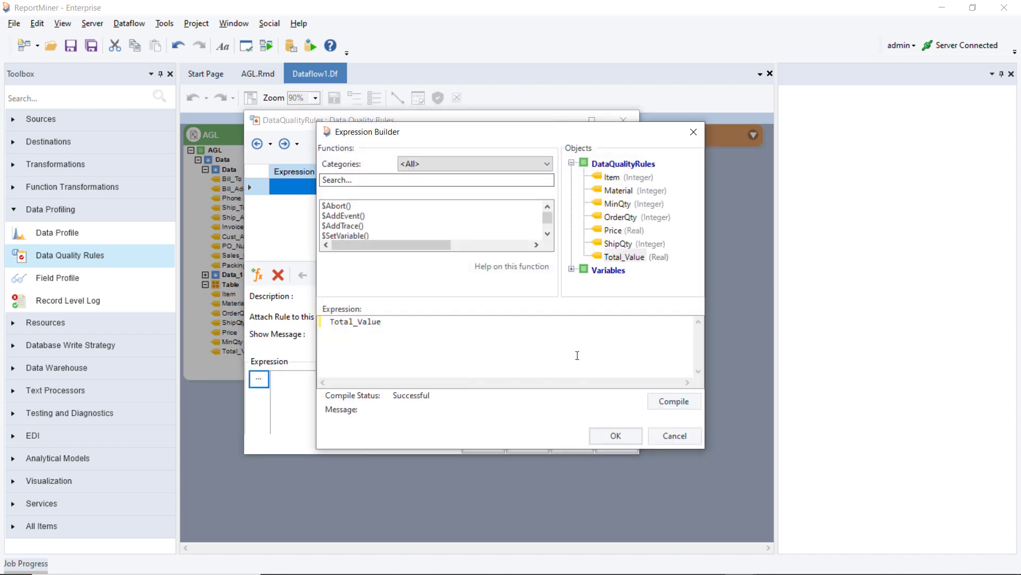
double_click(615, 245)
text(ShipQty *)
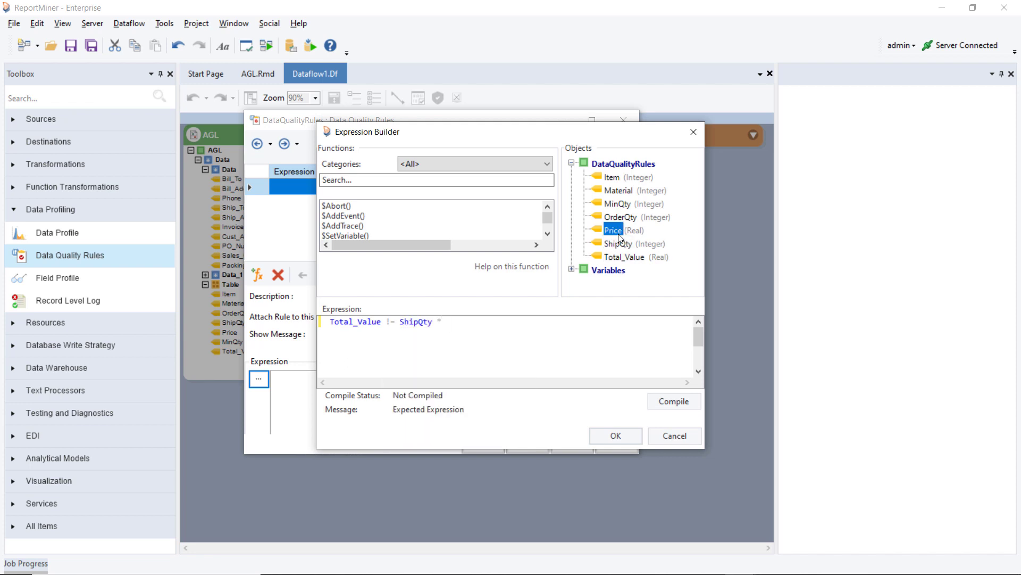
double_click(619, 231)
click(616, 435)
click(574, 445)
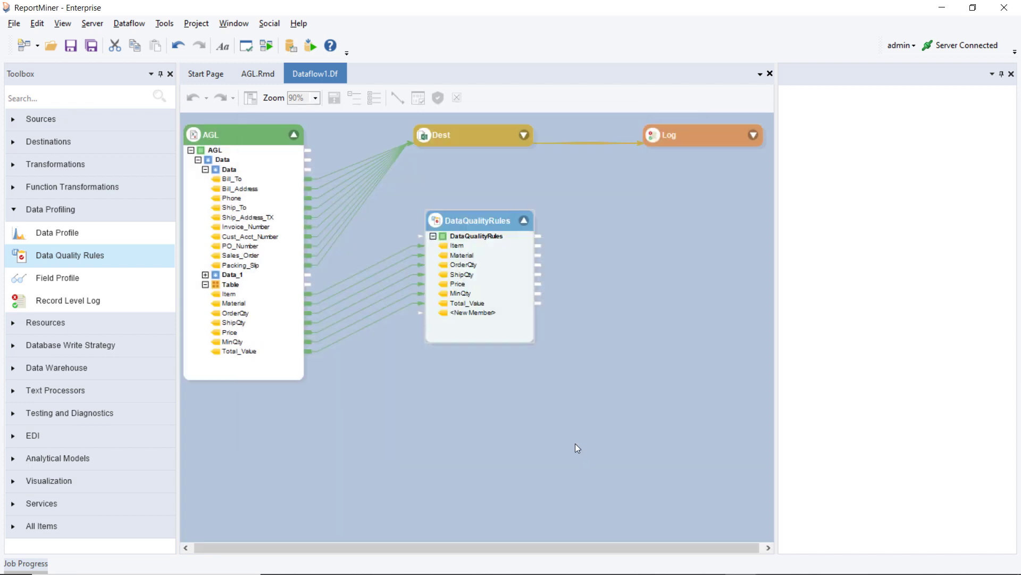
Step: Preview the rule-checked records and expand the ACCOUNT and ITEMS groups of the report model
right_click(491, 220)
click(519, 263)
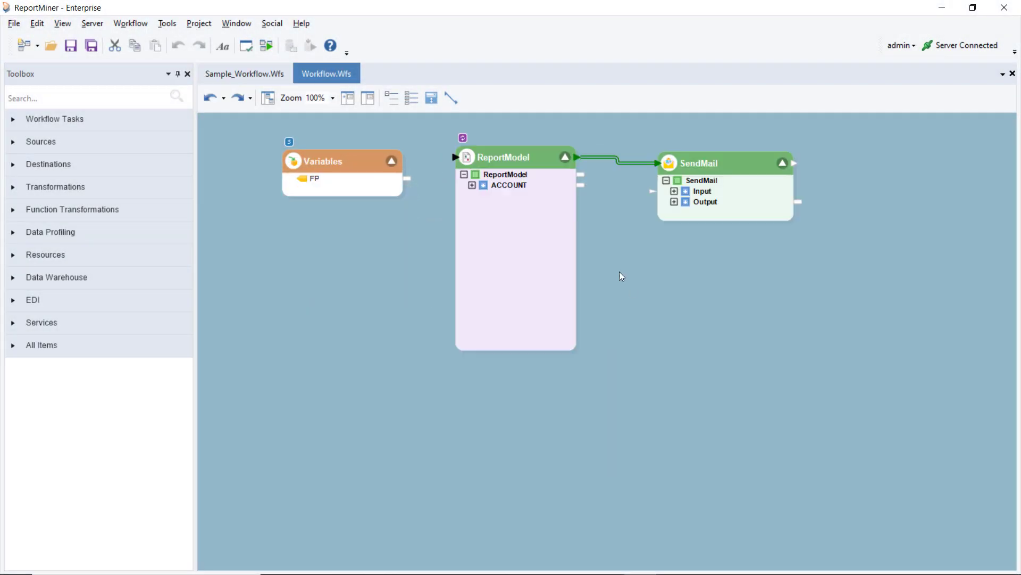
click(471, 185)
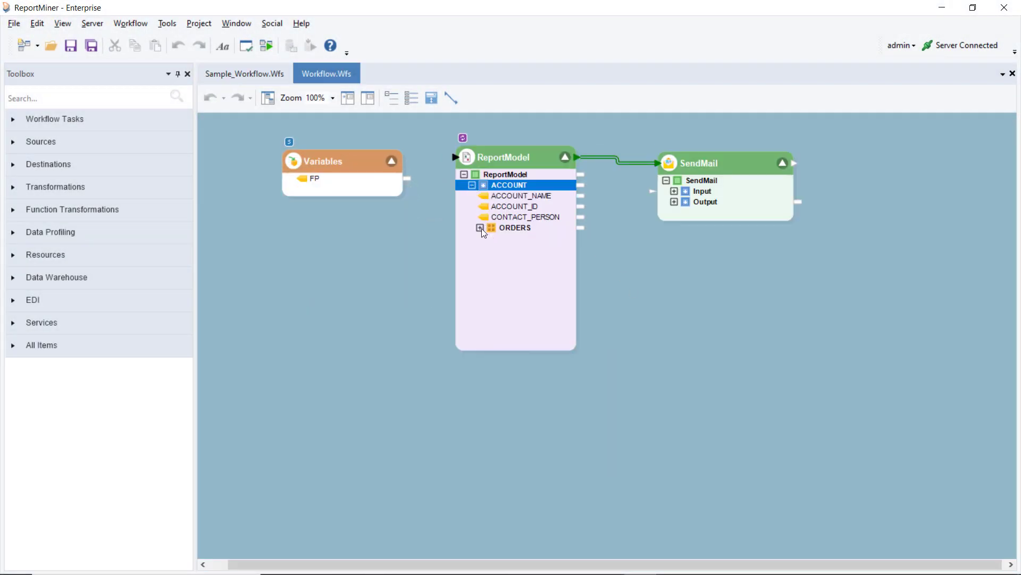
click(487, 260)
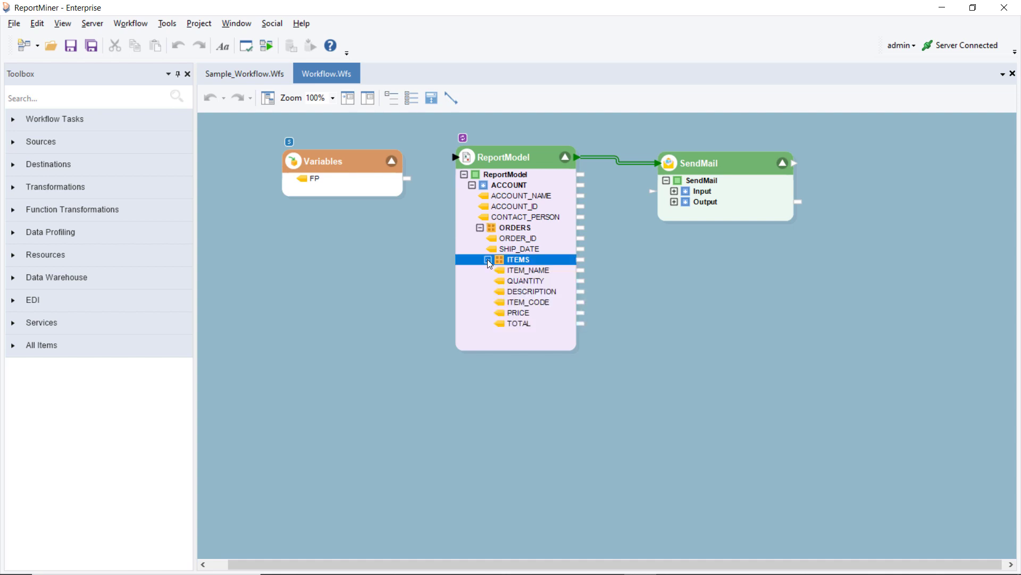
Step: From Job Schedules, drop SampleOrders into Watch Directory and open the 'Data extracted!' email
click(93, 24)
click(120, 58)
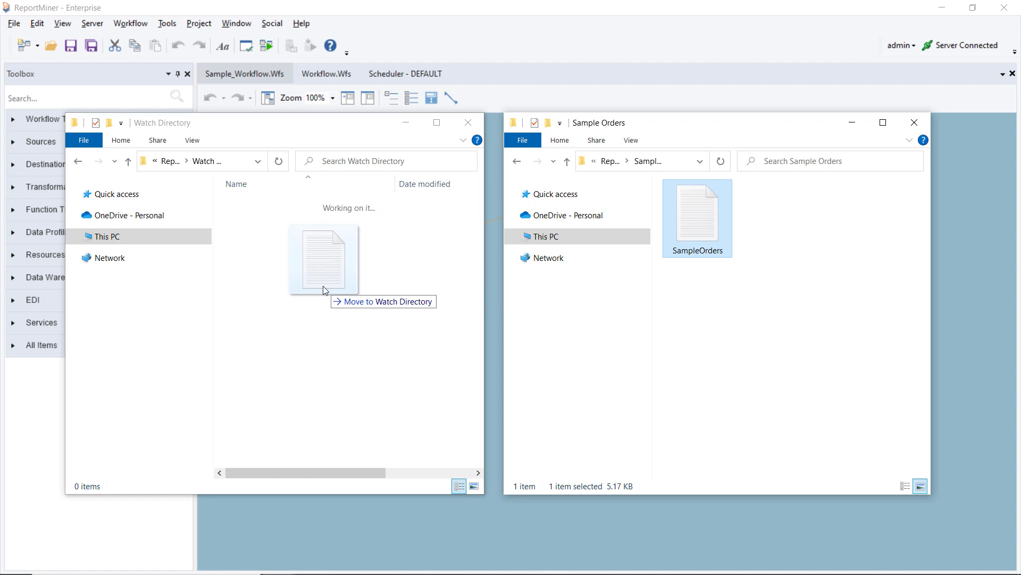
drag(695, 220, 325, 291)
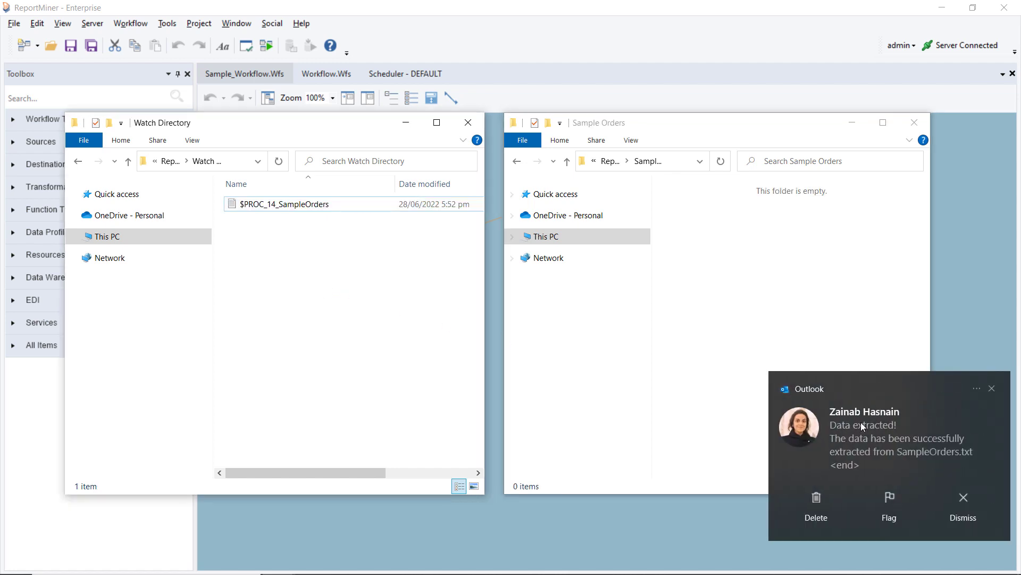
click(882, 428)
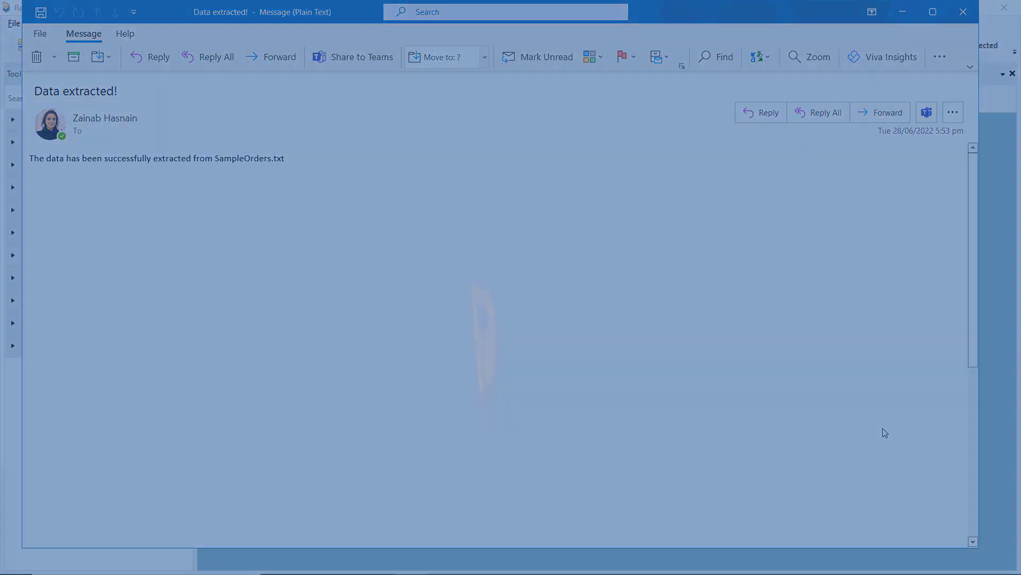